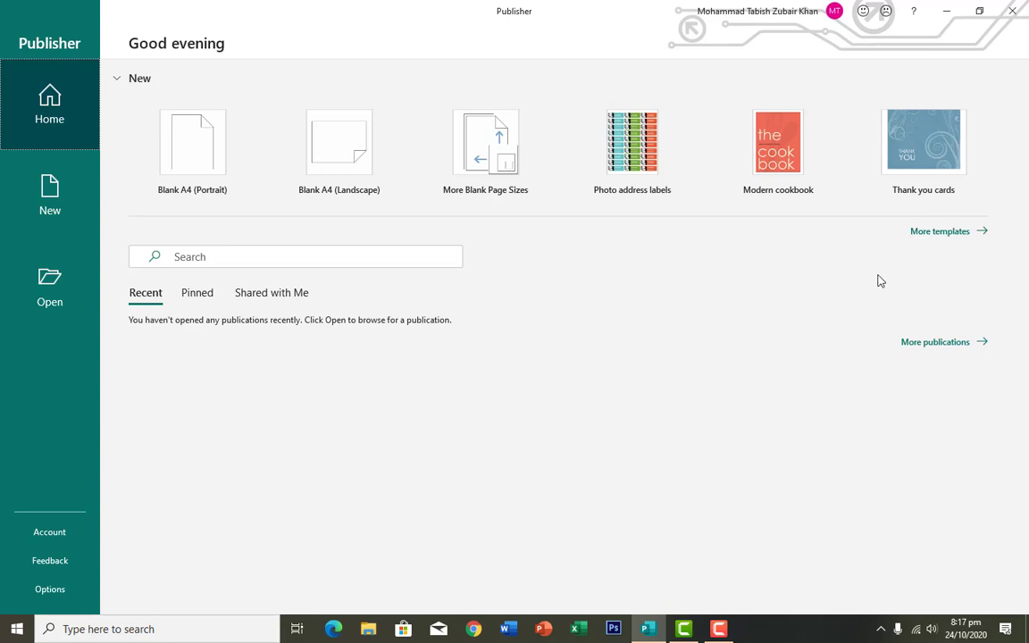
- Examine the range of available Office publication templates
click(952, 231)
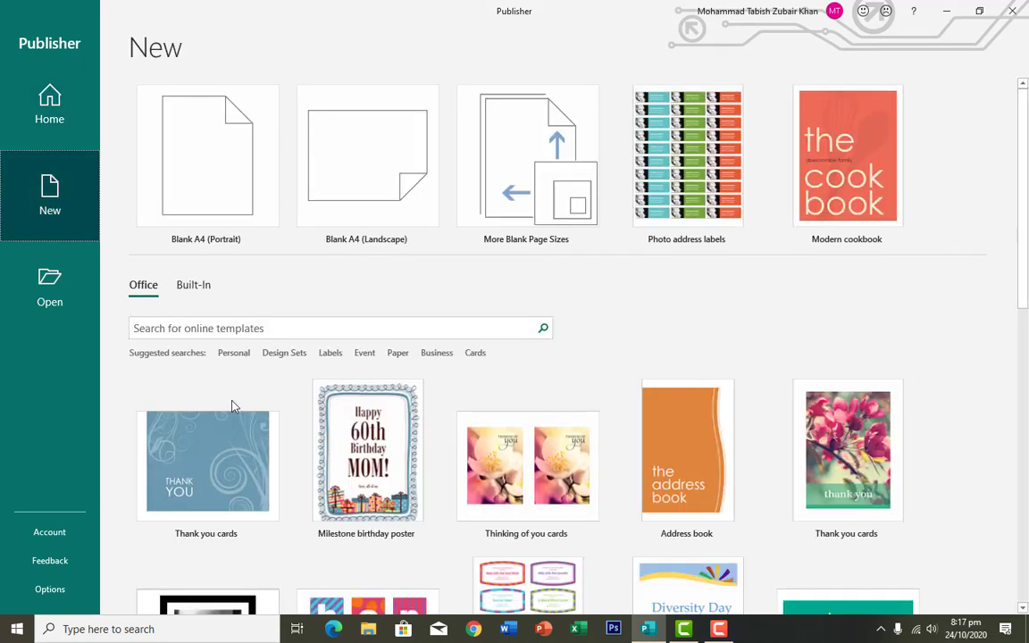
scroll(480, 362, down, 1)
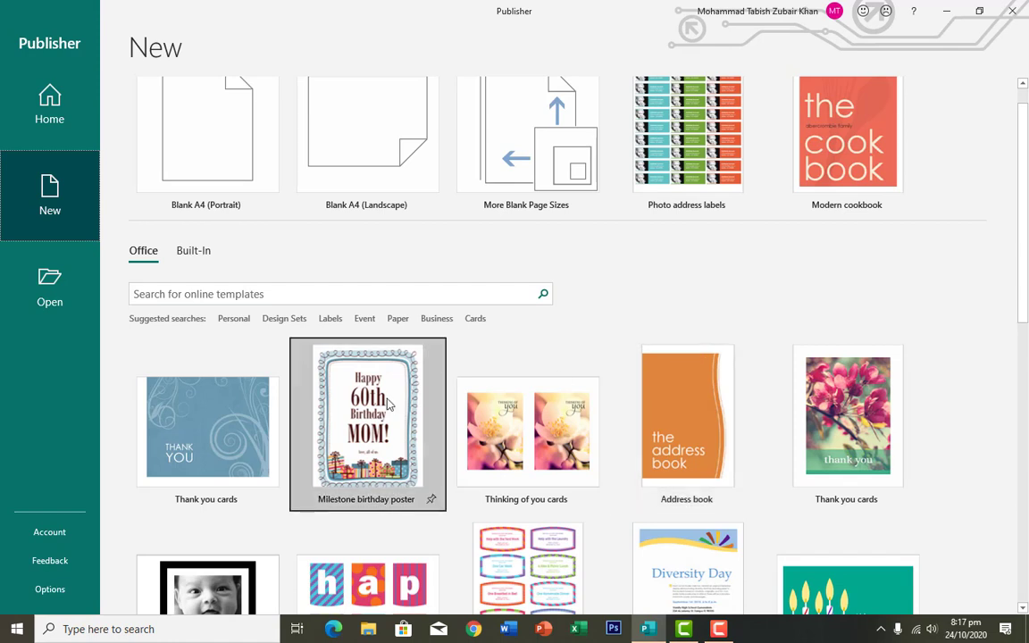
scroll(741, 403, down, 1)
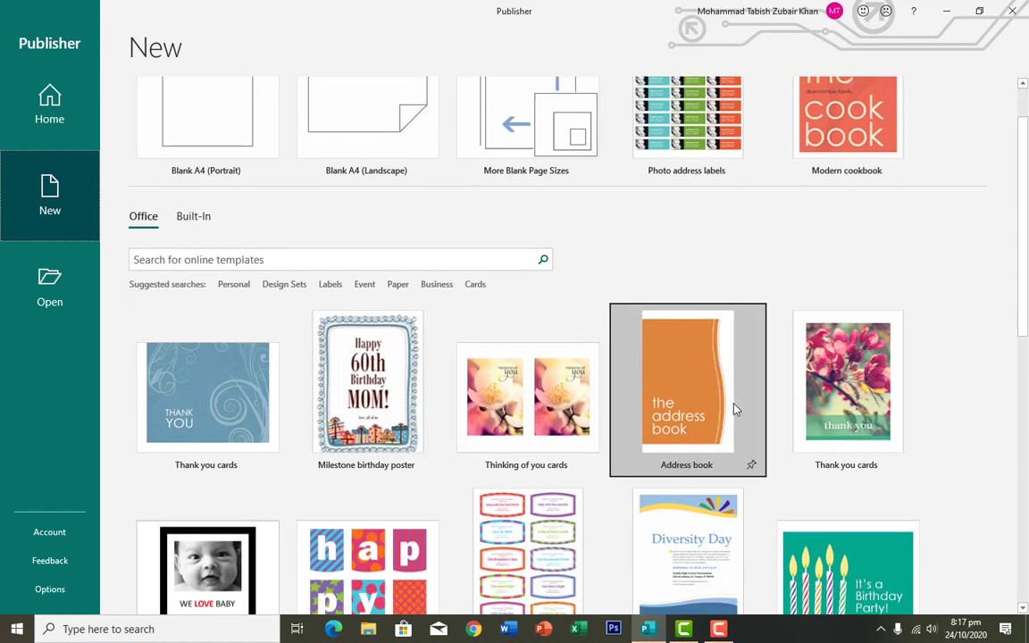
scroll(733, 409, down, 3)
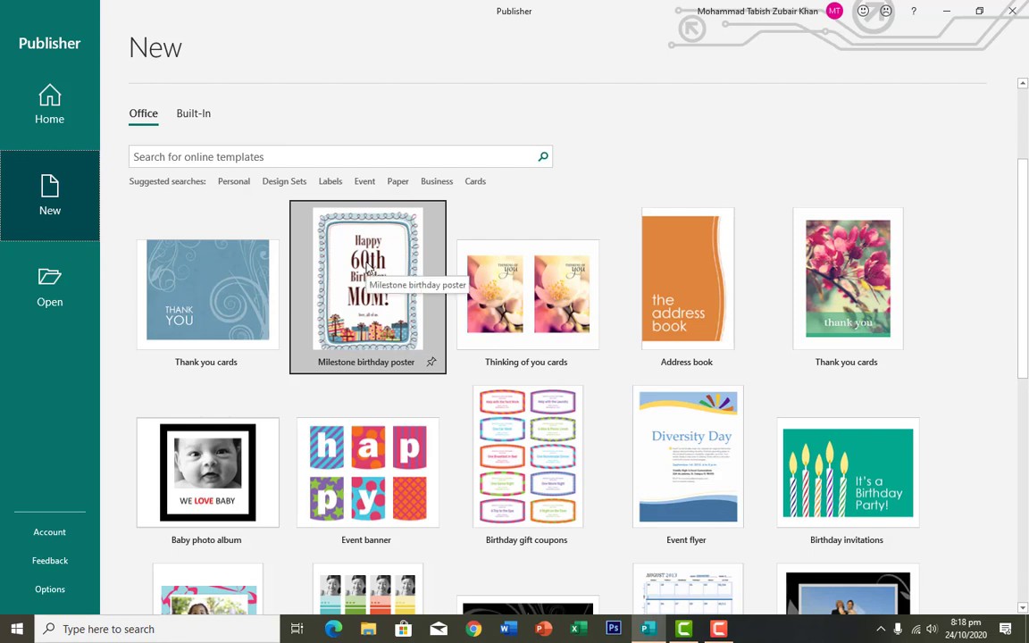
scroll(484, 322, down, 2)
scroll(485, 322, up, 5)
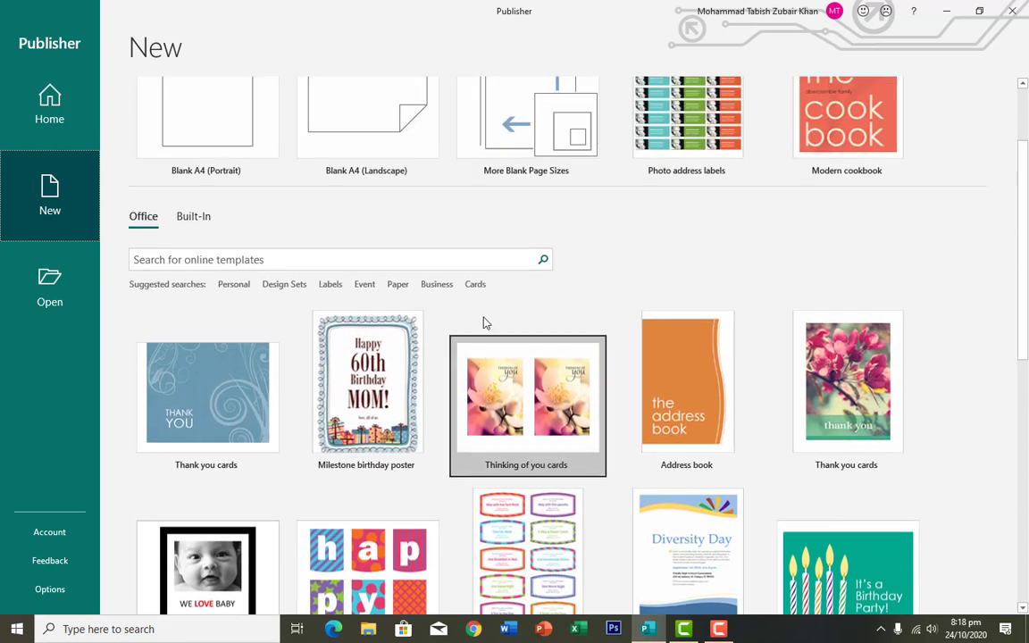
scroll(484, 322, down, 5)
scroll(485, 323, down, 4)
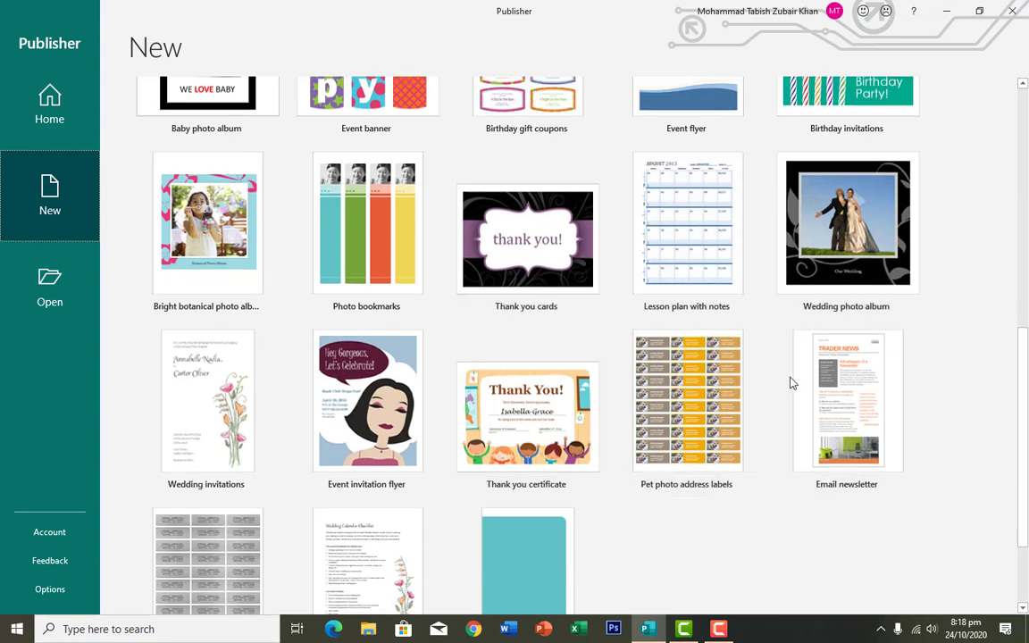
scroll(710, 395, up, 6)
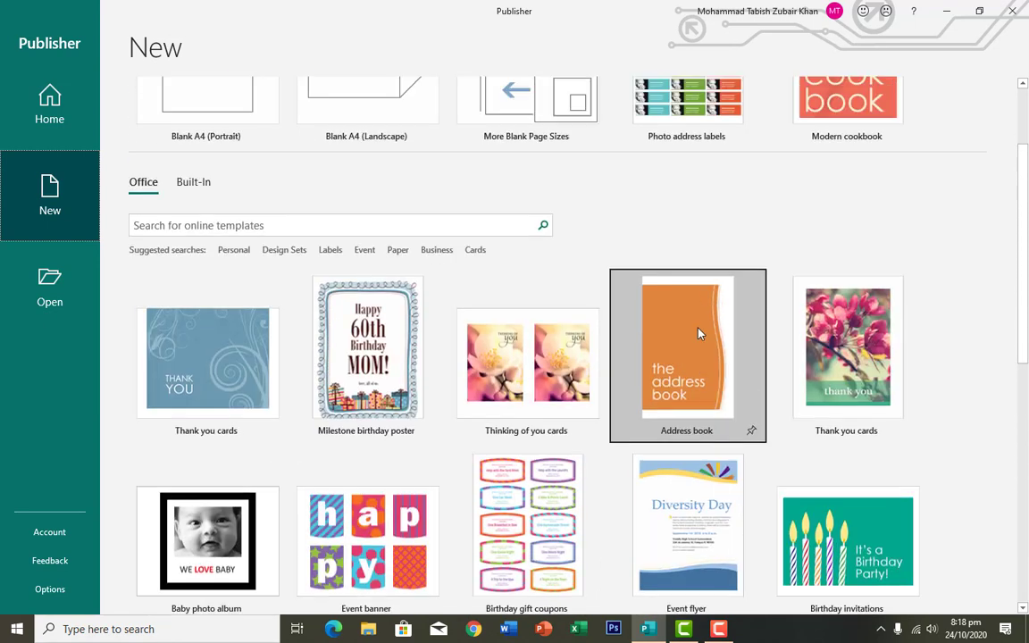
scroll(725, 342, down, 1)
scroll(615, 294, up, 1)
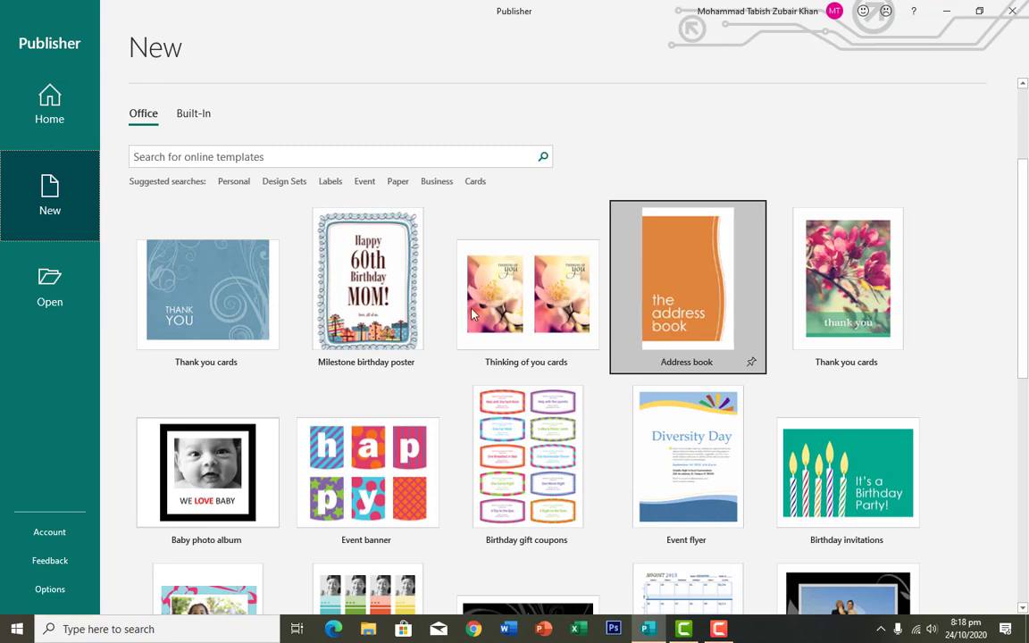
- Create a new publication from the Pet photo address labels template
scroll(498, 319, down, 1)
scroll(496, 318, down, 3)
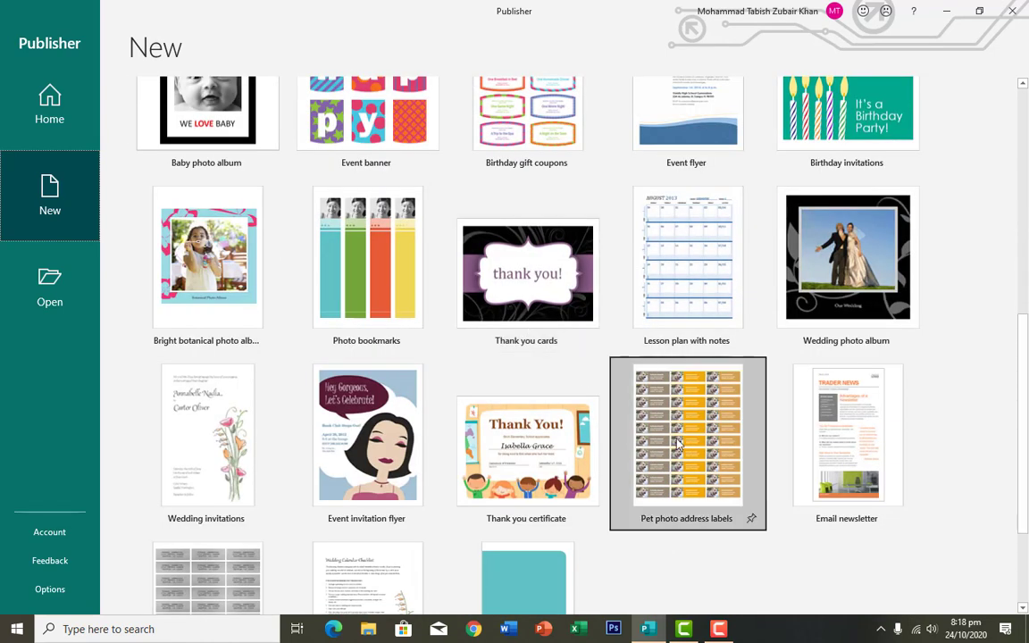
click(680, 444)
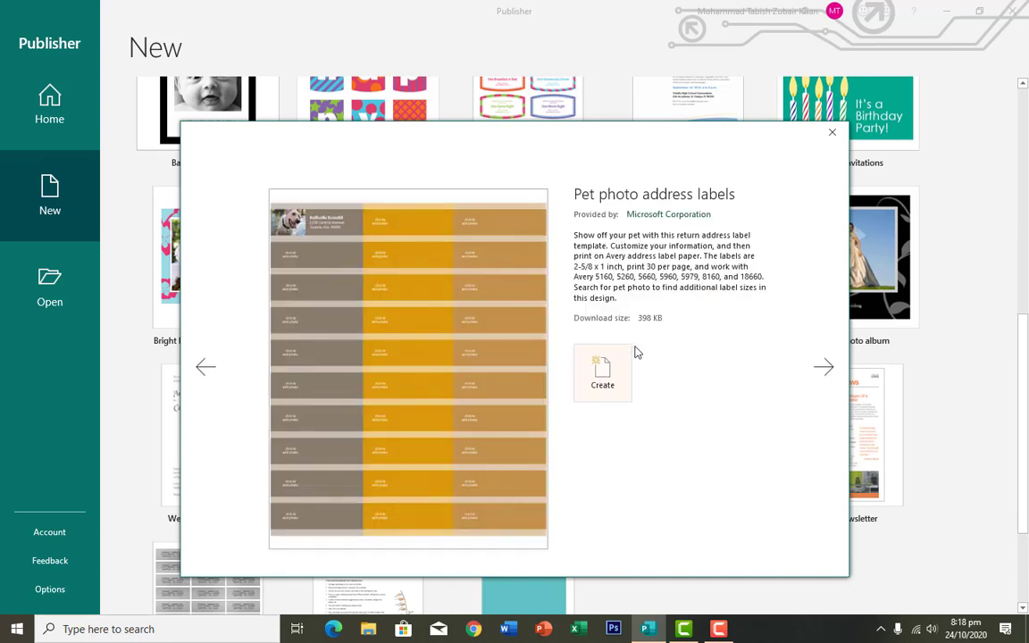
click(600, 376)
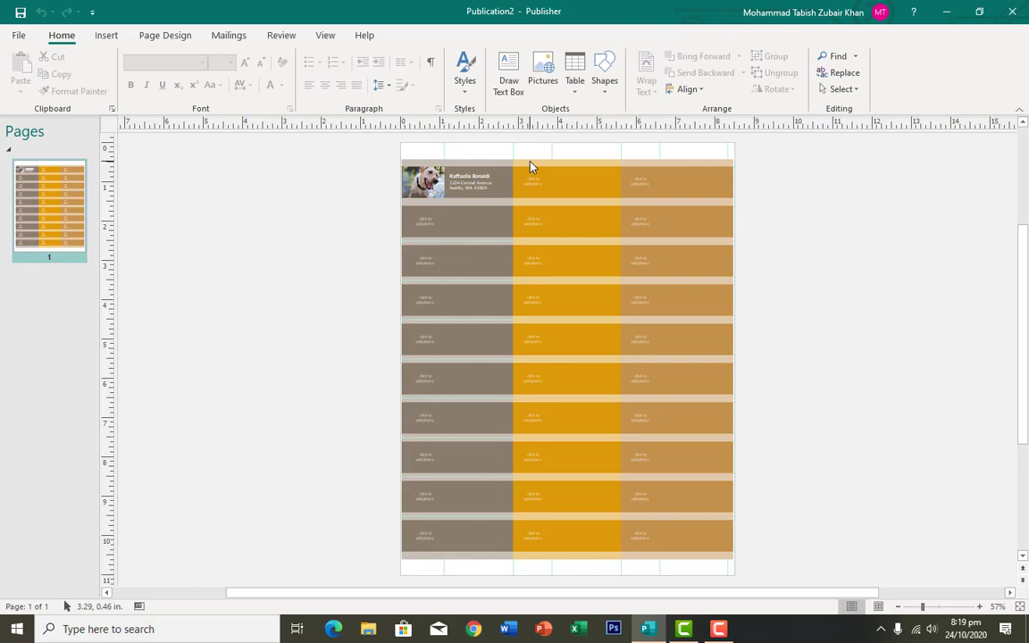
- Insert the picture of stacked books from the Desktop folder into the picture placeholder of the second label in the first column
click(431, 185)
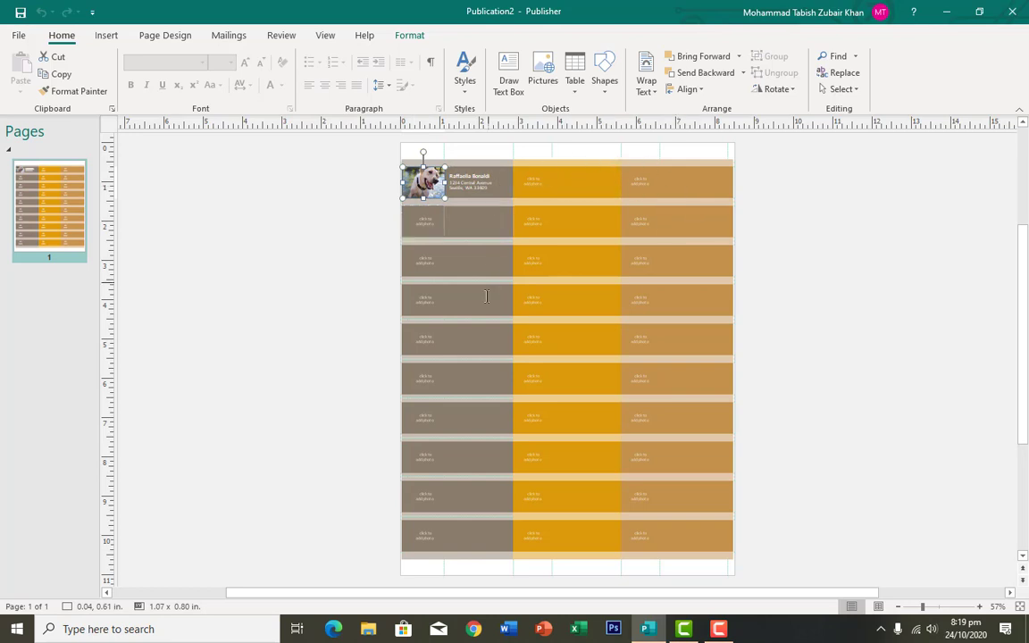
click(429, 217)
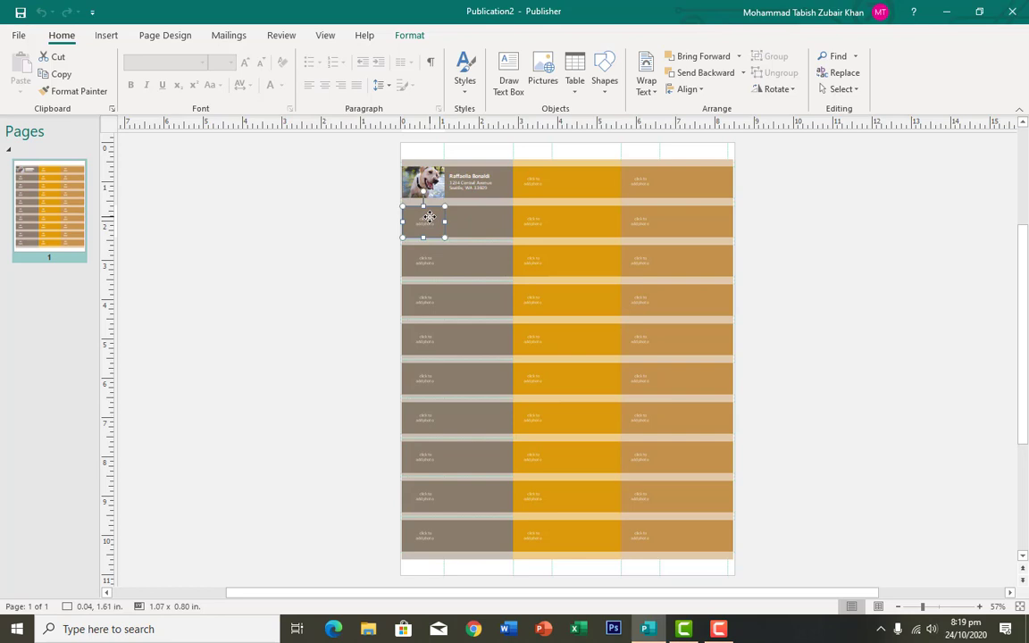
click(464, 217)
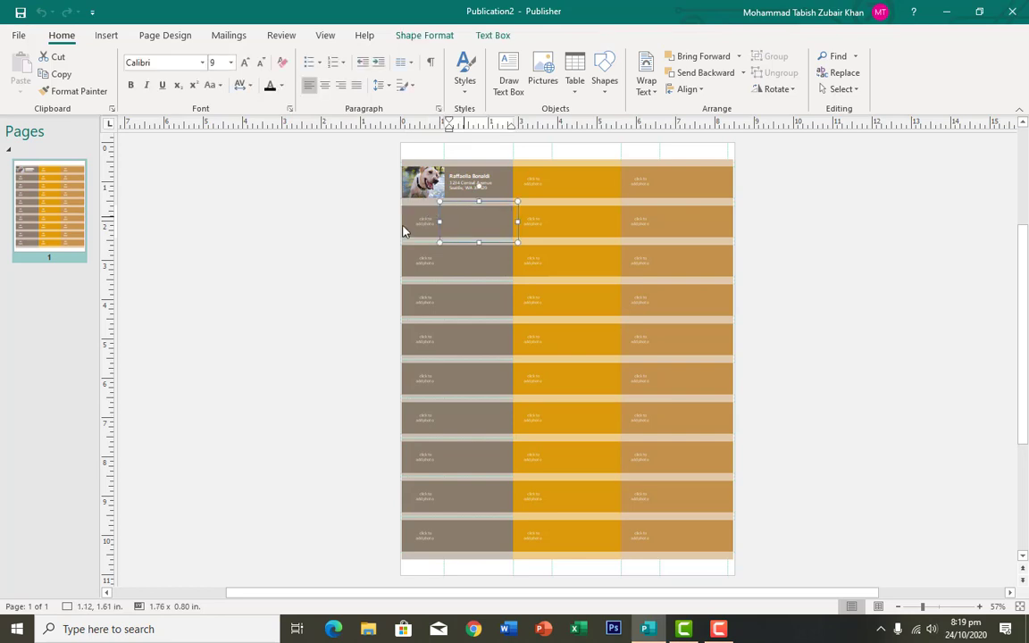
click(426, 230)
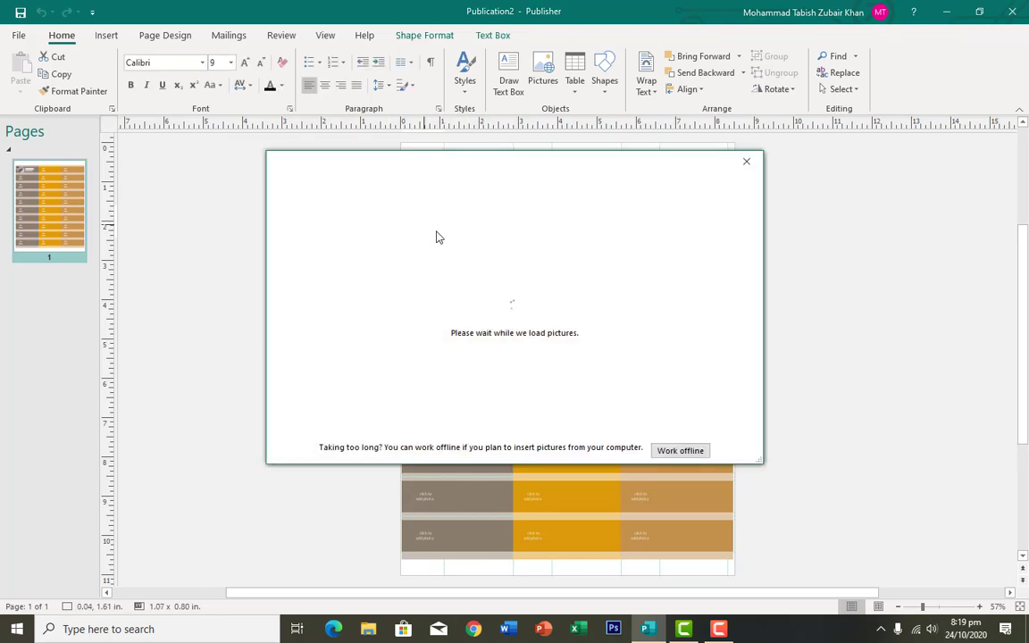
click(679, 450)
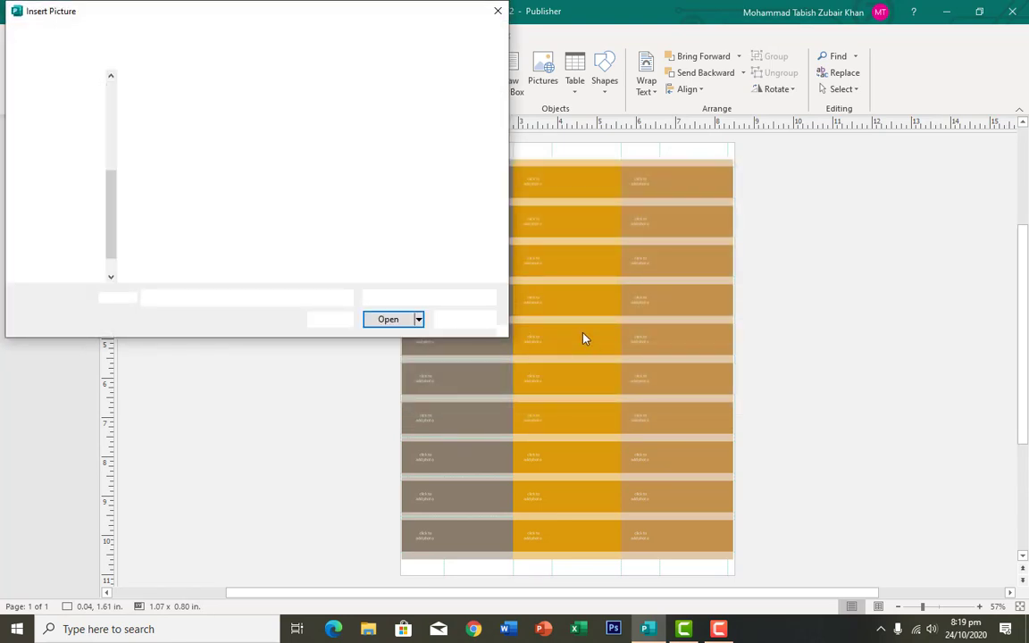
click(83, 119)
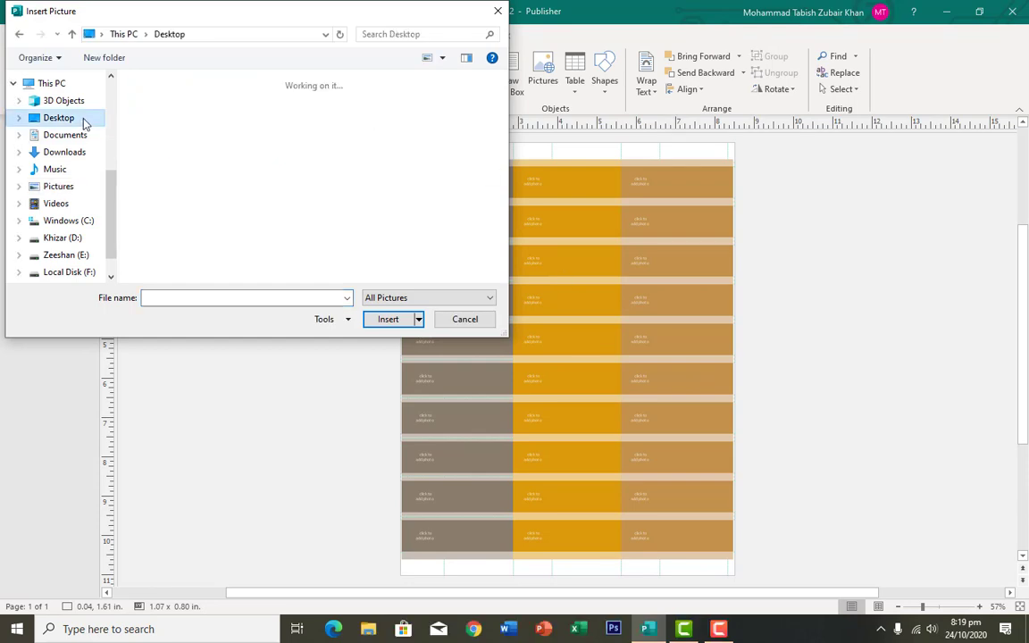
click(166, 111)
click(382, 319)
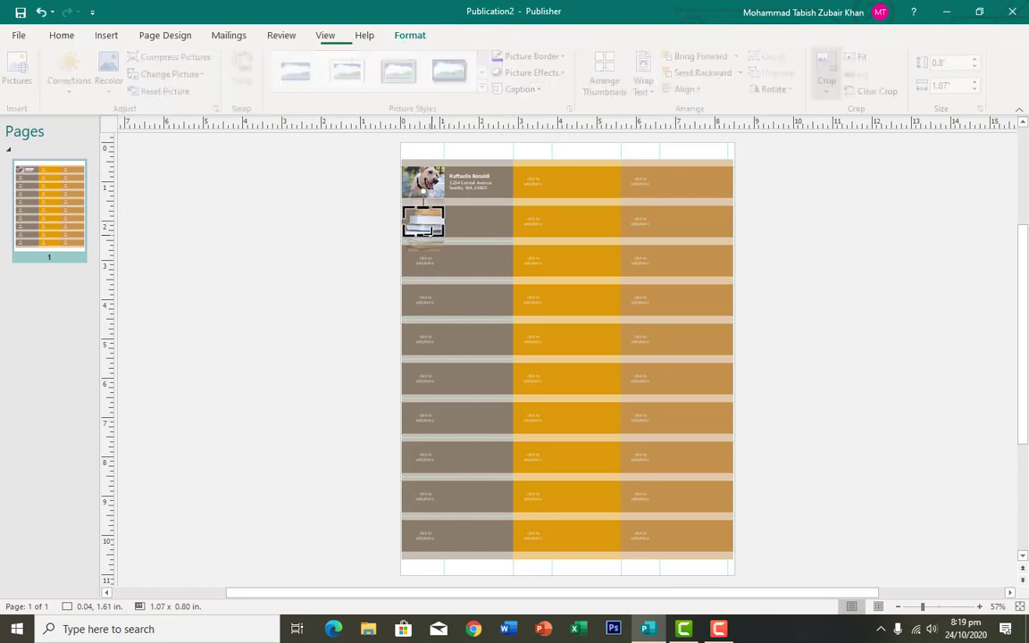
click(431, 227)
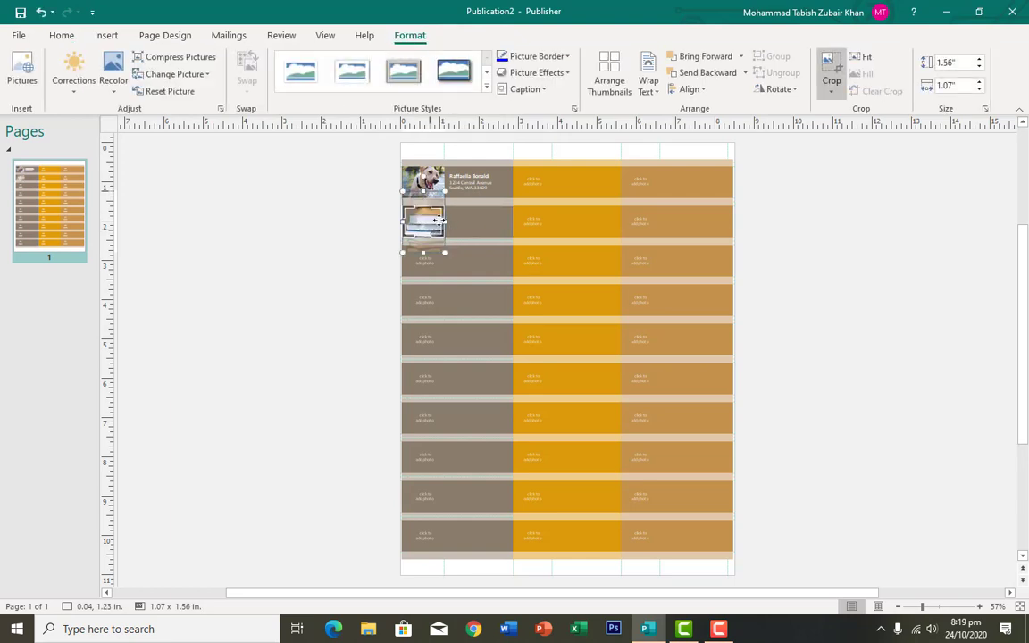
- Enter "Book" in the text box beside the books picture and set its font size to 20
click(460, 219)
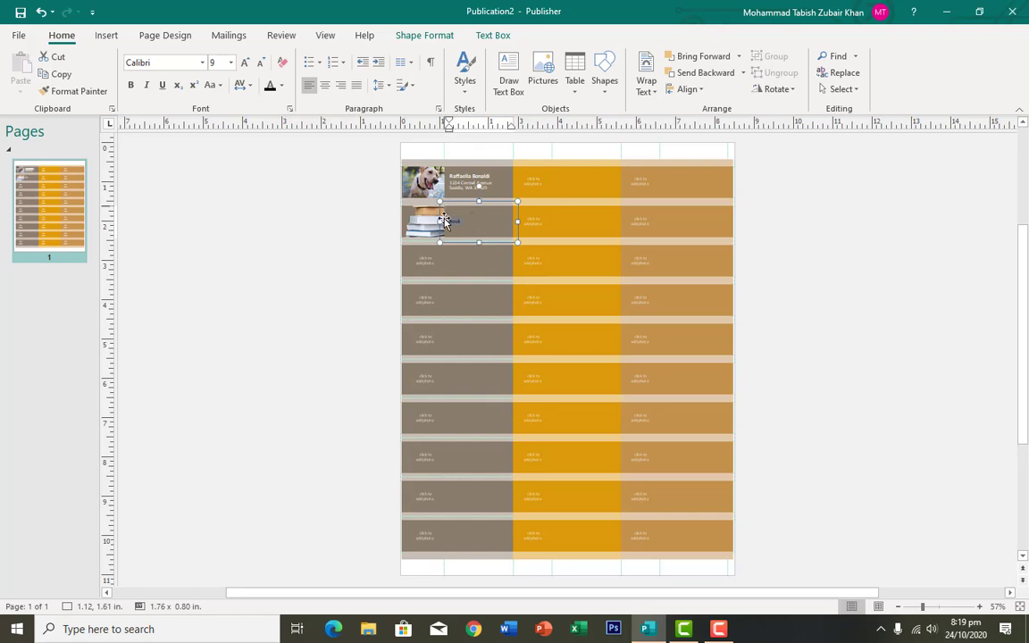
click(230, 63)
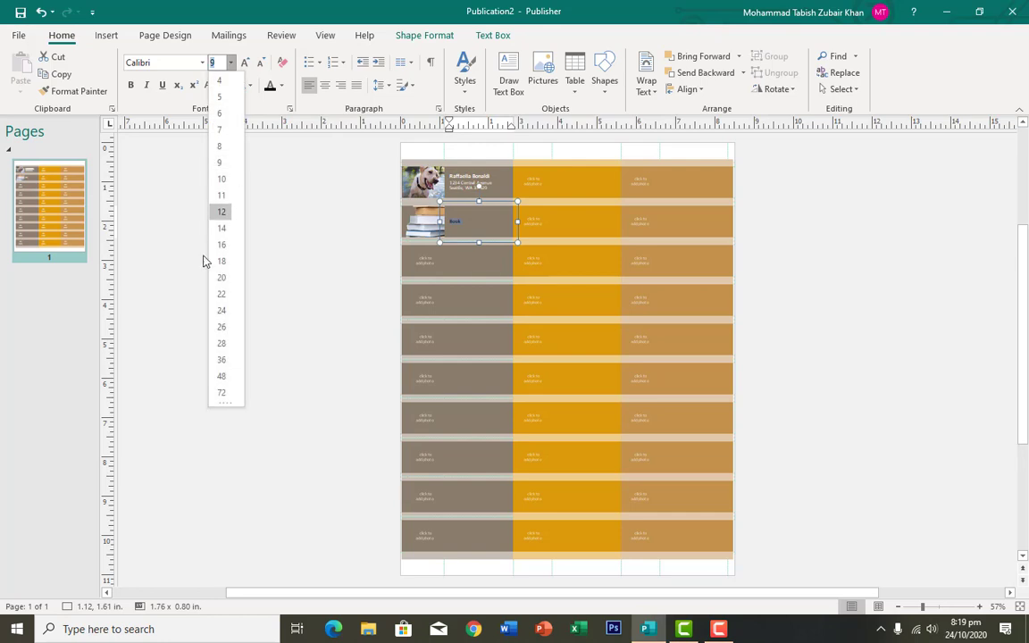
click(221, 277)
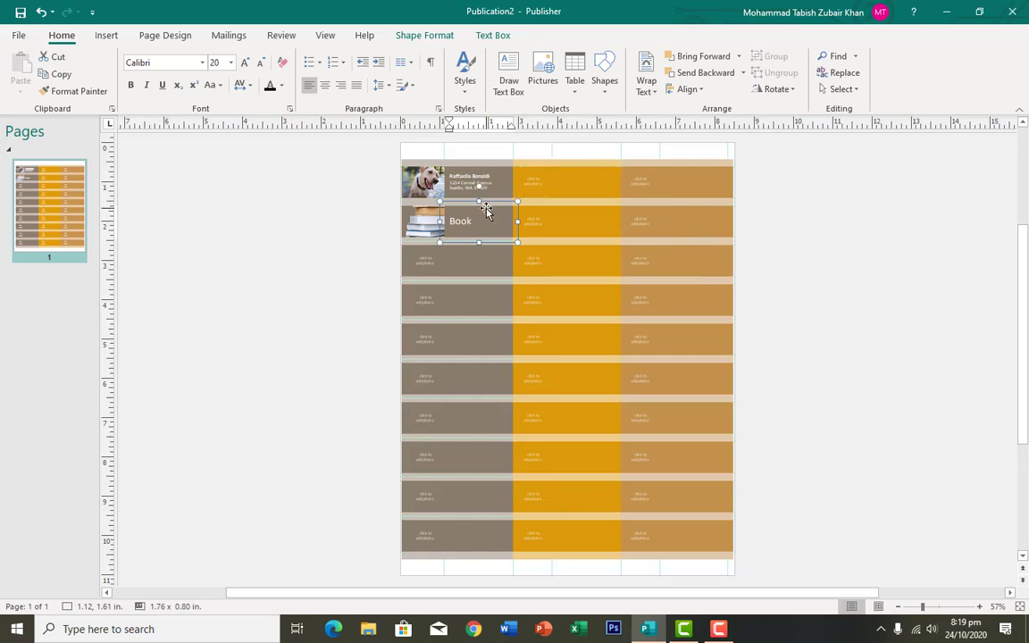
- Create another new publication from the Blank A4 (Portrait) template
click(18, 35)
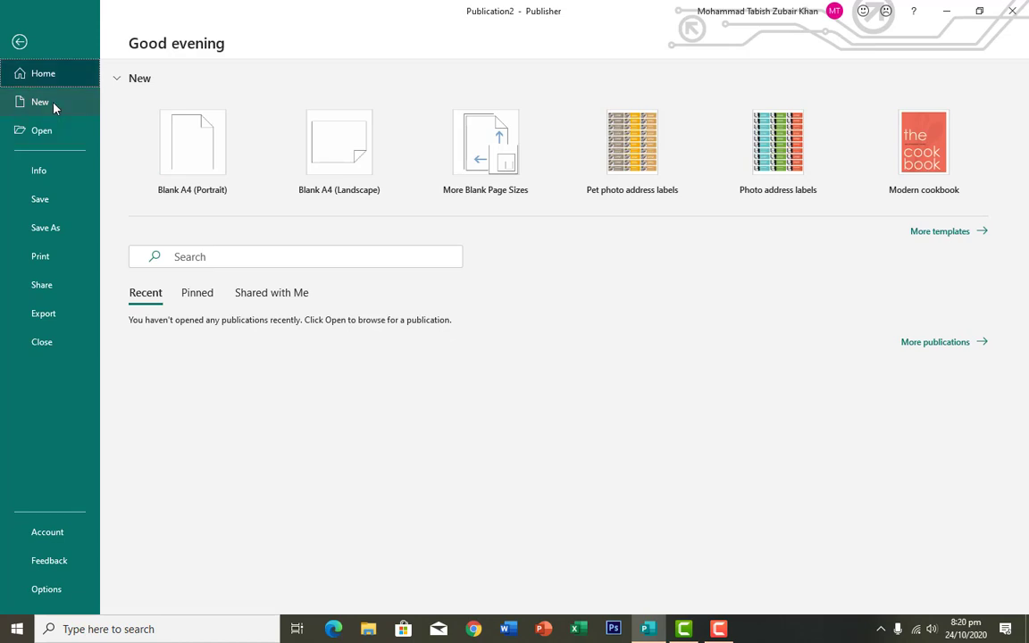
click(952, 231)
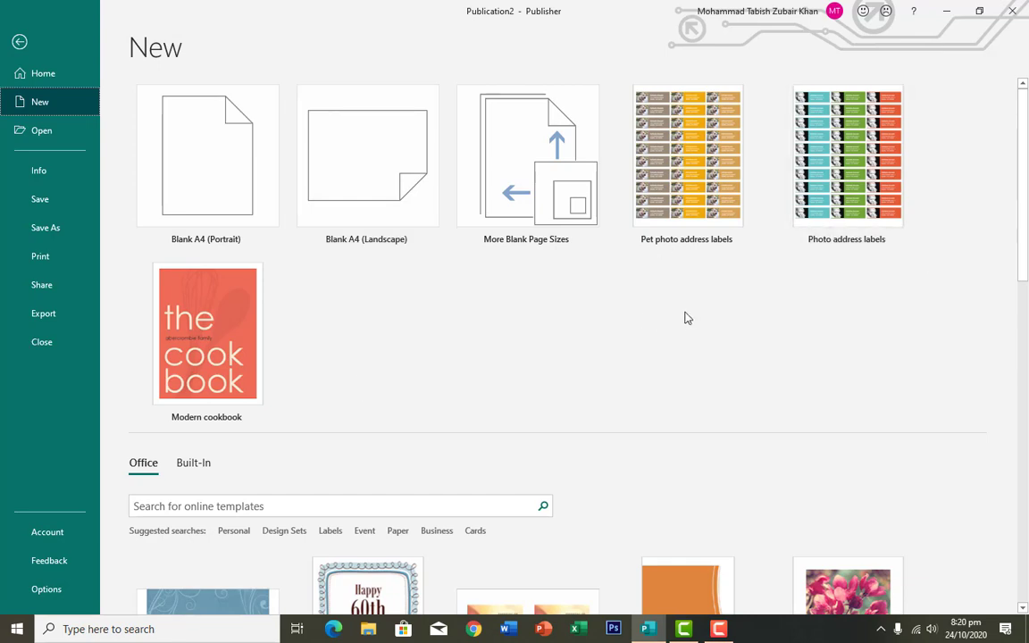
scroll(680, 313, down, 3)
scroll(676, 307, down, 5)
scroll(677, 313, up, 5)
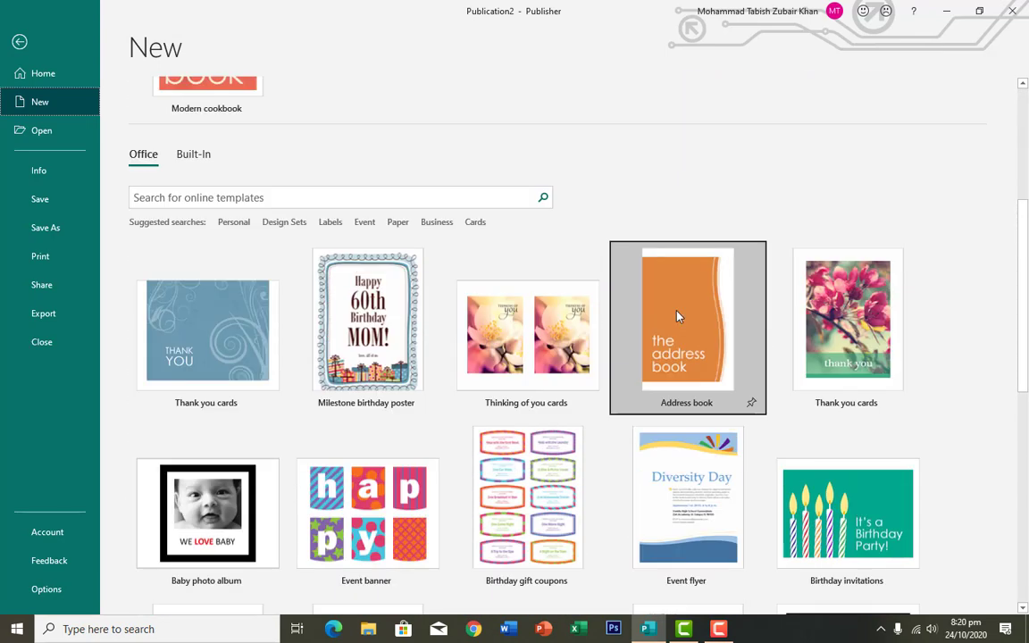
scroll(679, 316, up, 5)
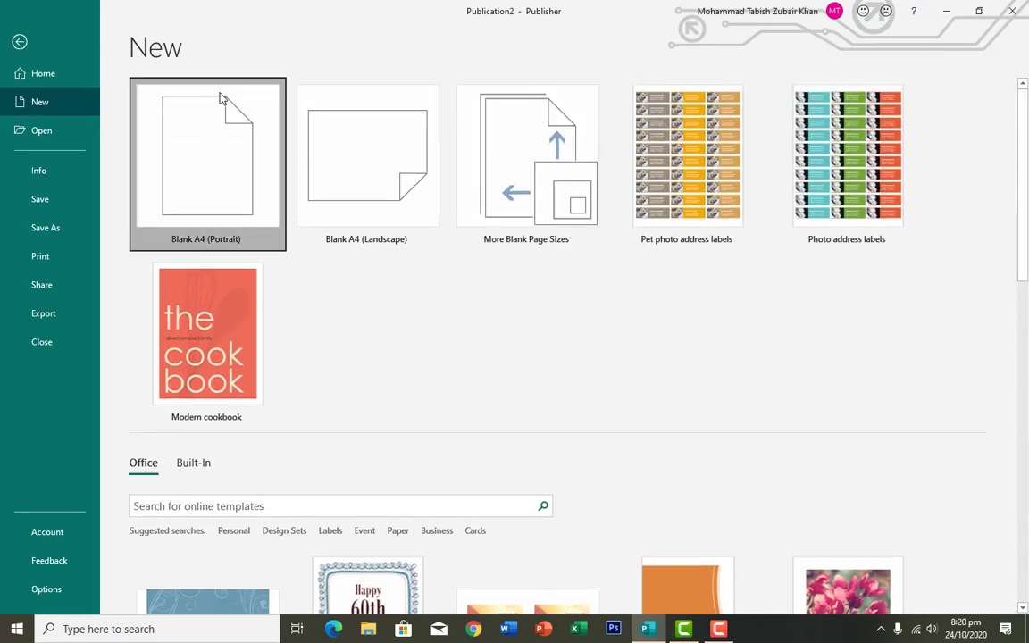
key(Escape)
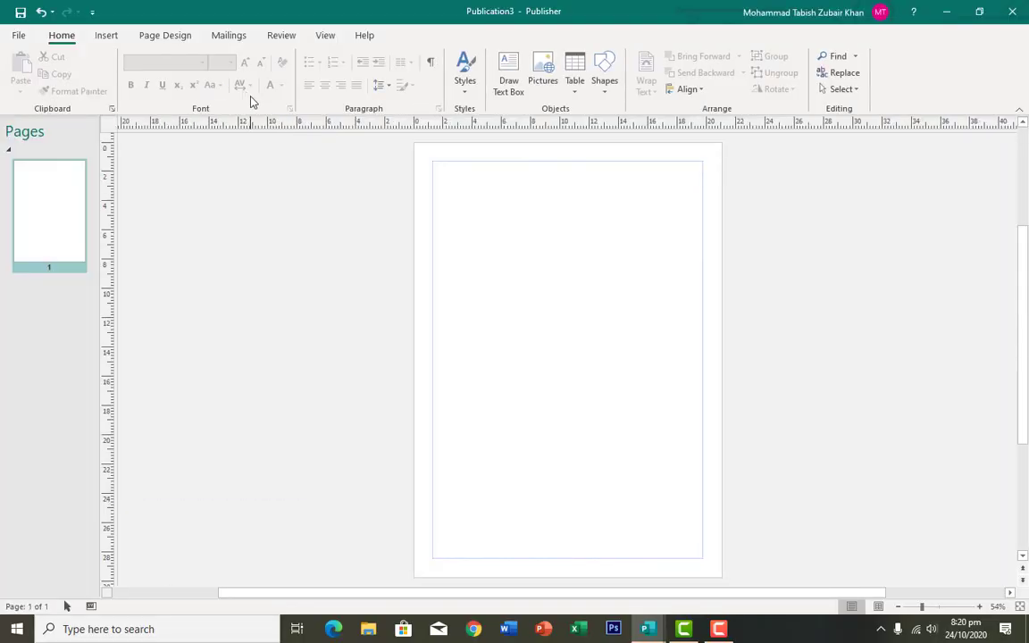
- Choose a picture or texture fill for the blank page's background
click(110, 37)
click(170, 36)
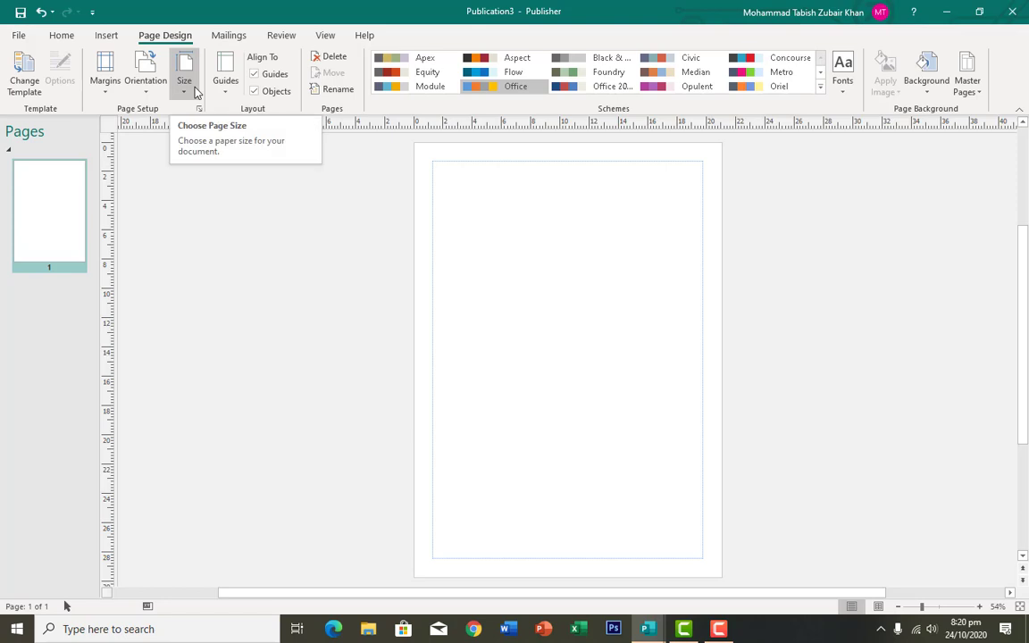
click(927, 95)
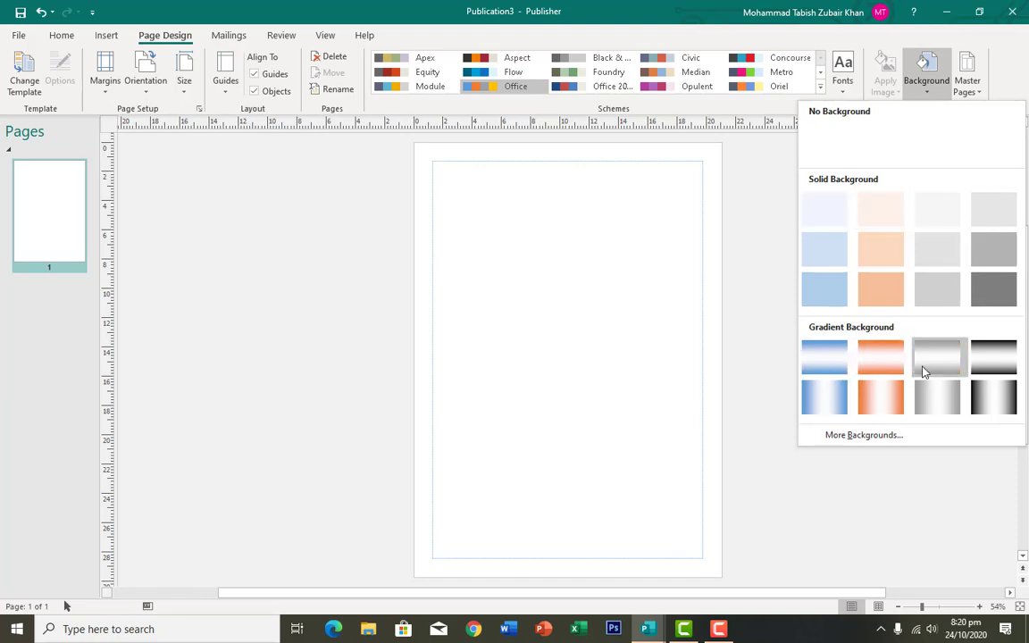
click(878, 440)
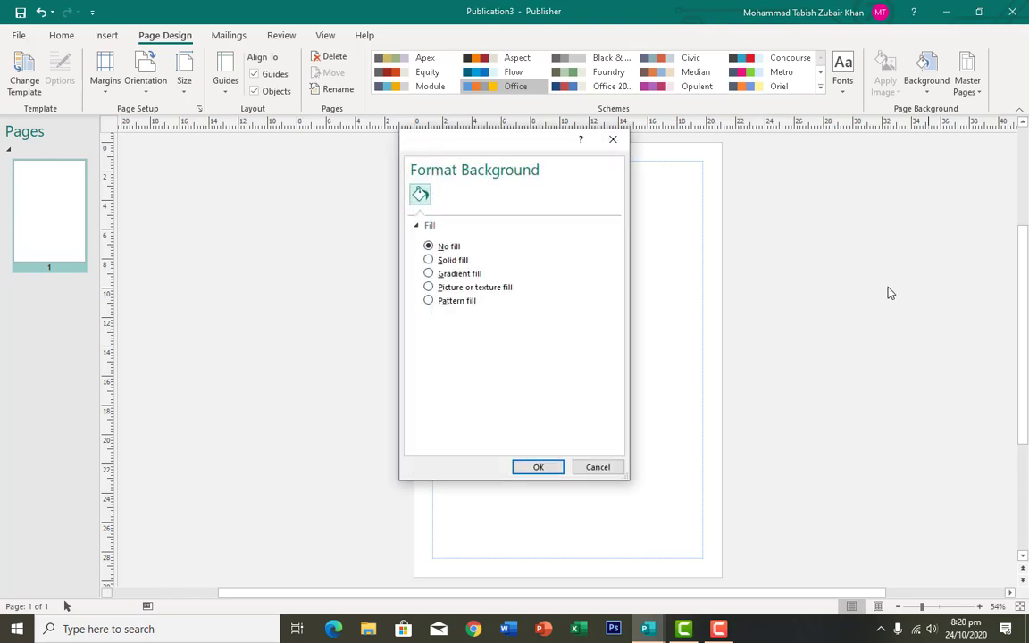
click(500, 288)
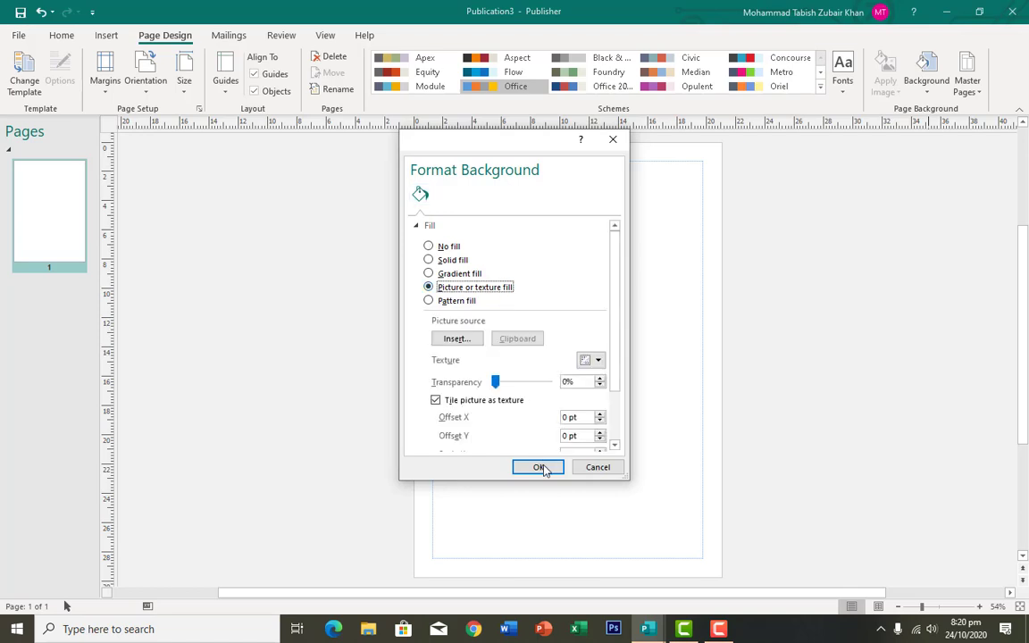
- Search the stock images for "book" and apply the picture of colored pencils in front of a chalkboard as the page background
click(463, 336)
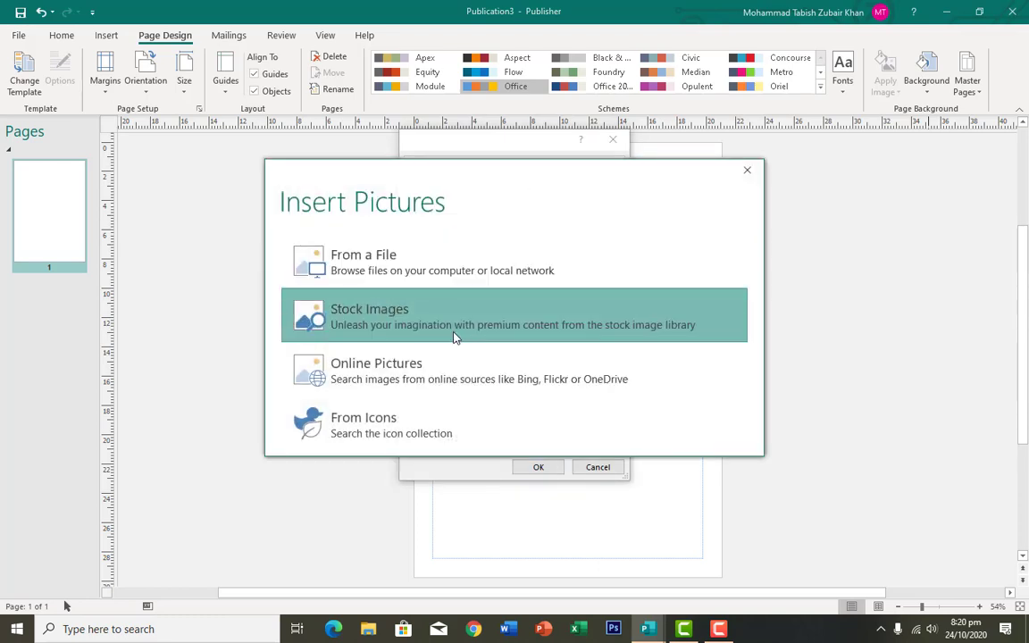
click(456, 339)
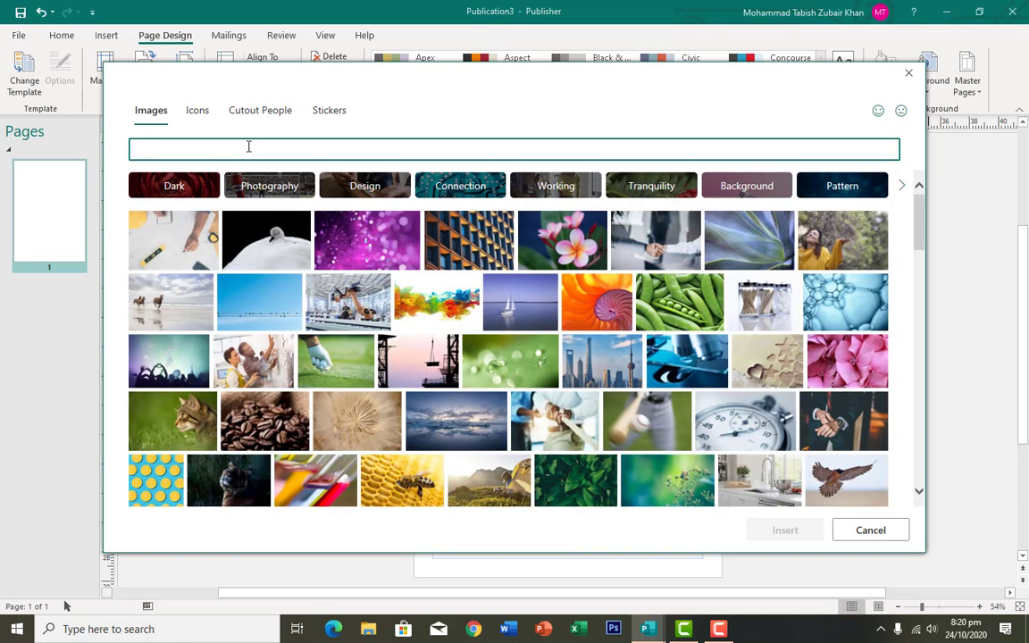
text(book)
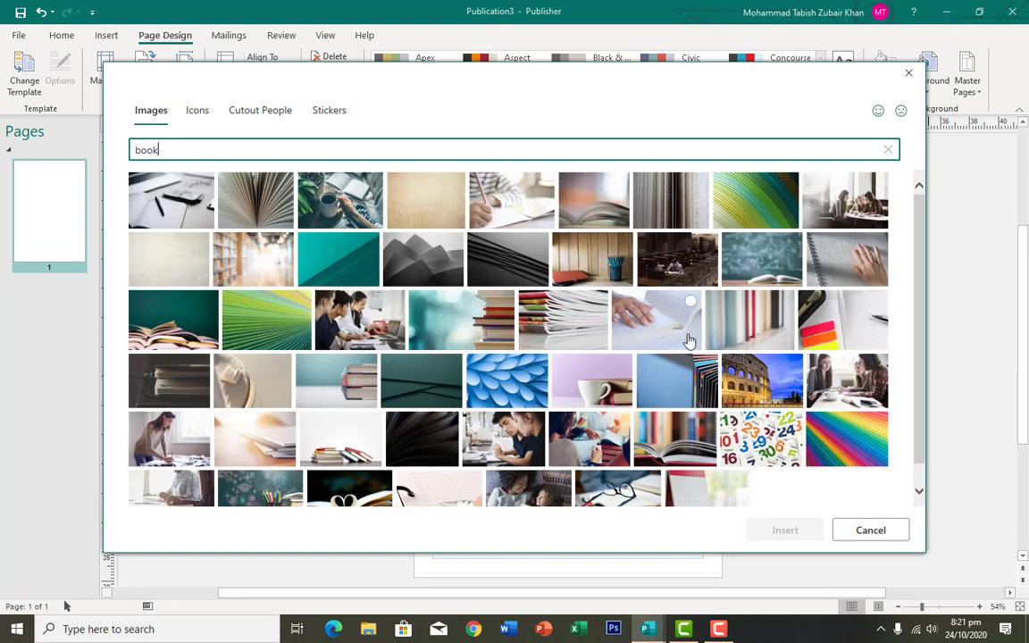
scroll(689, 343, down, 1)
scroll(596, 414, down, 1)
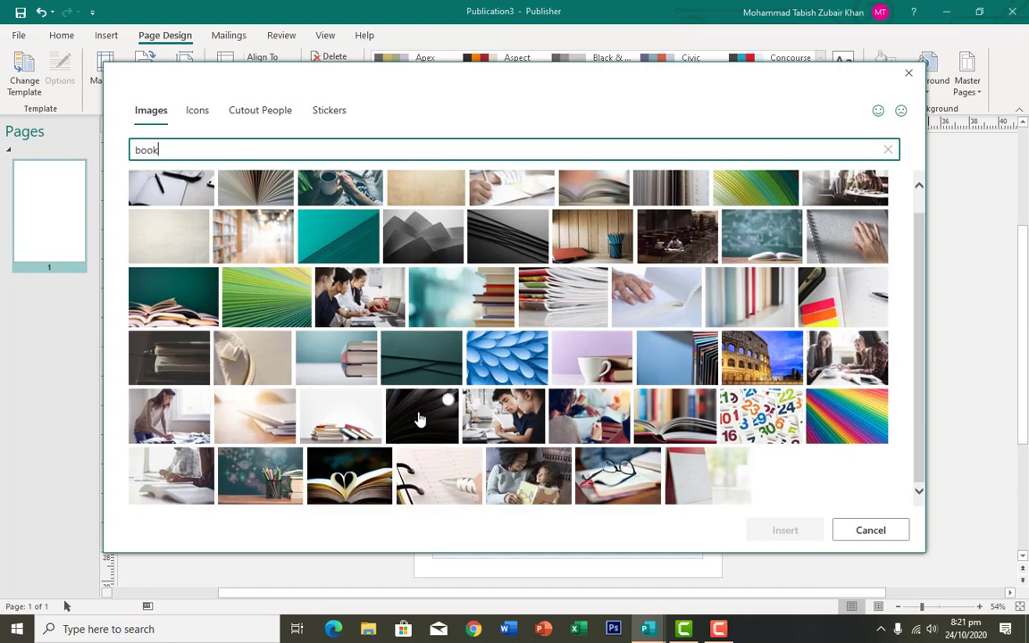
click(259, 468)
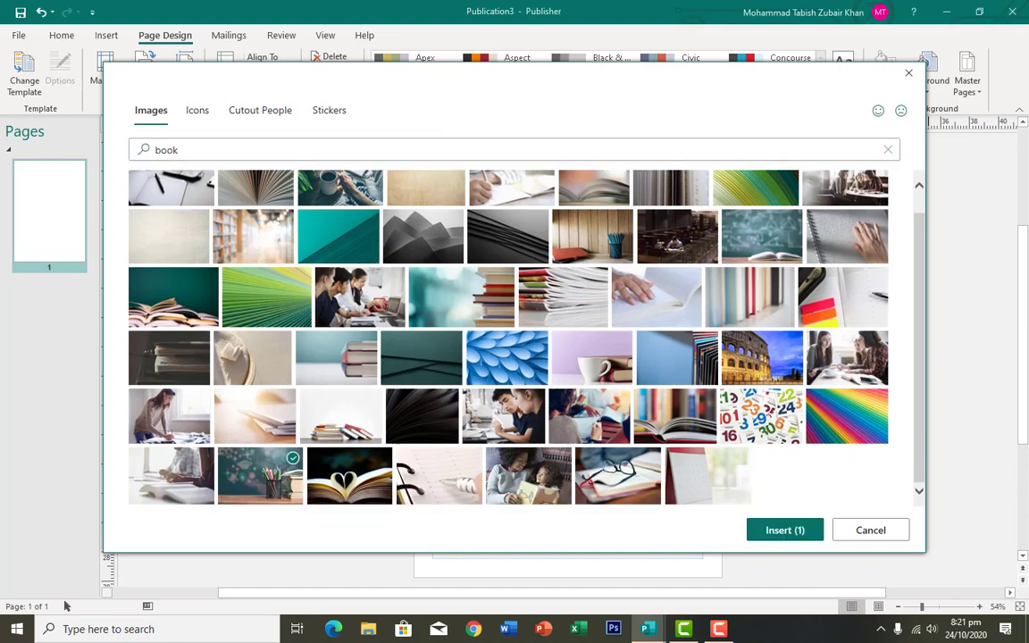
click(782, 532)
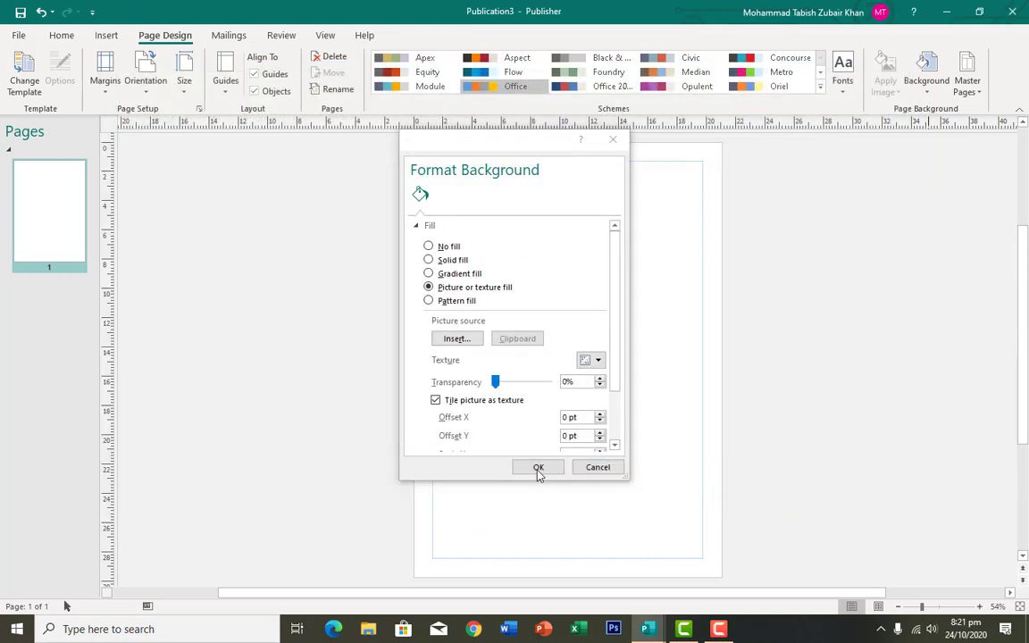
click(540, 467)
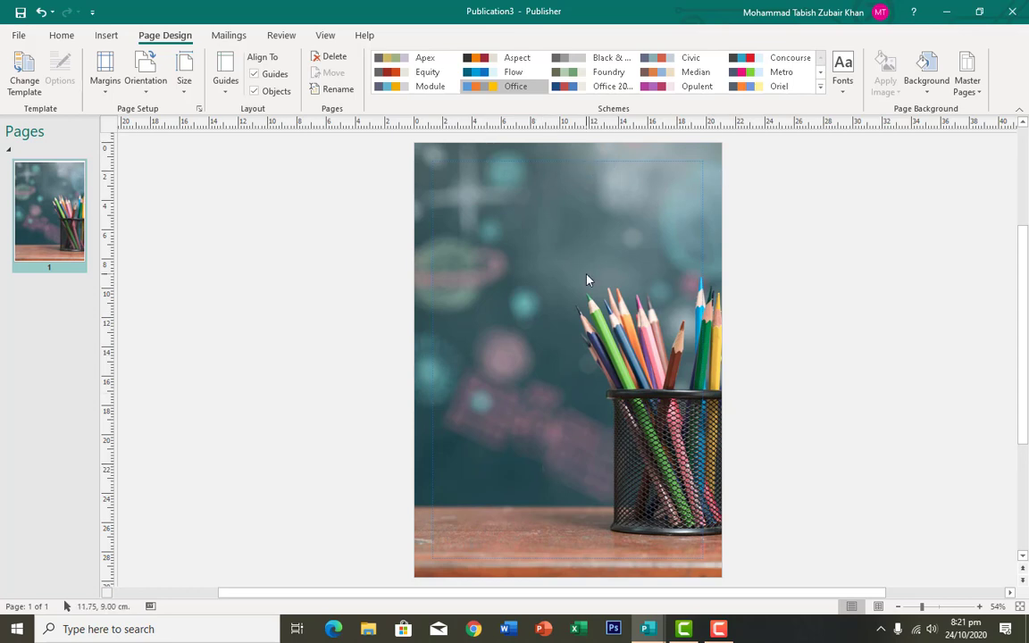
- Insert the picture of stacked books from the Desktop folder onto the page
click(107, 35)
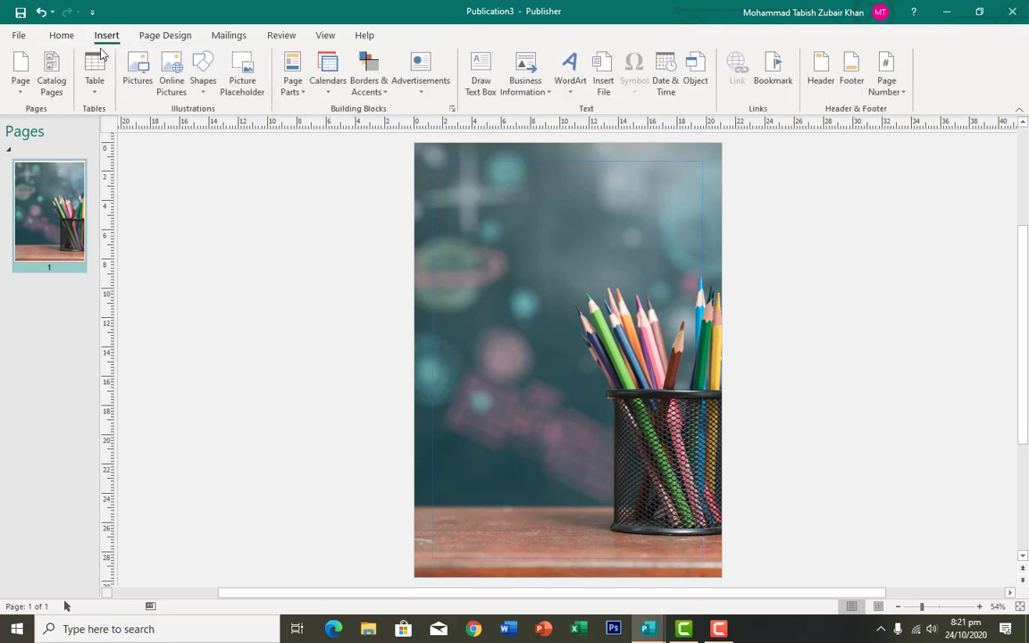
click(139, 84)
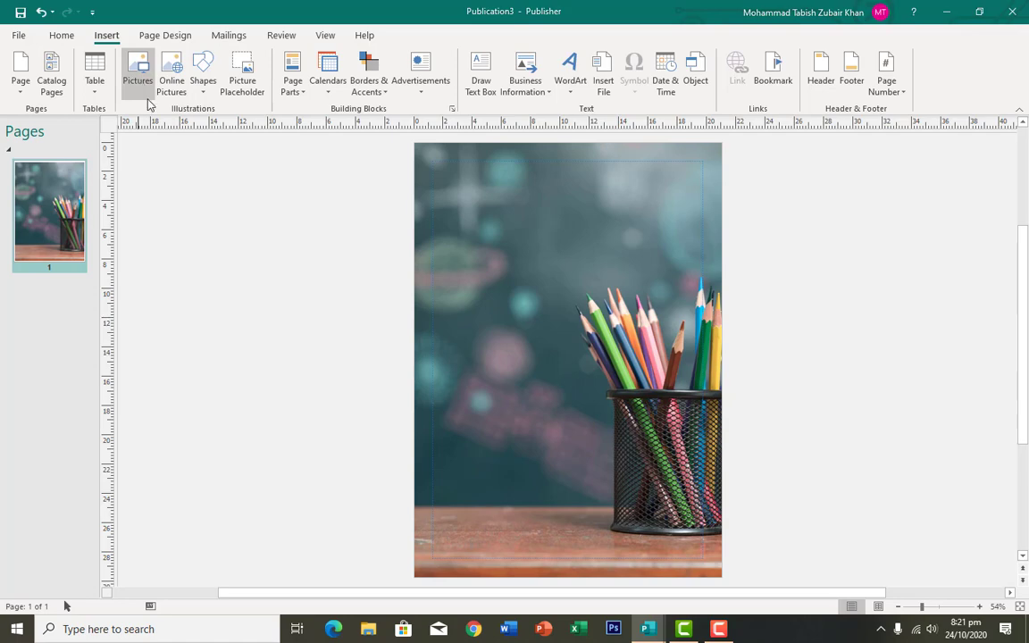
click(76, 118)
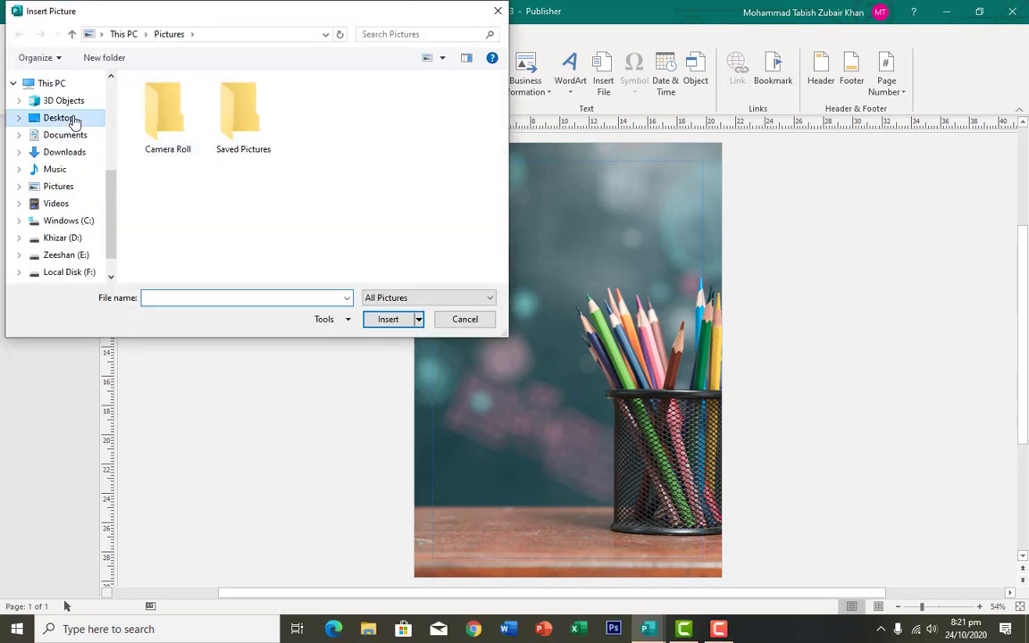
click(174, 121)
click(390, 325)
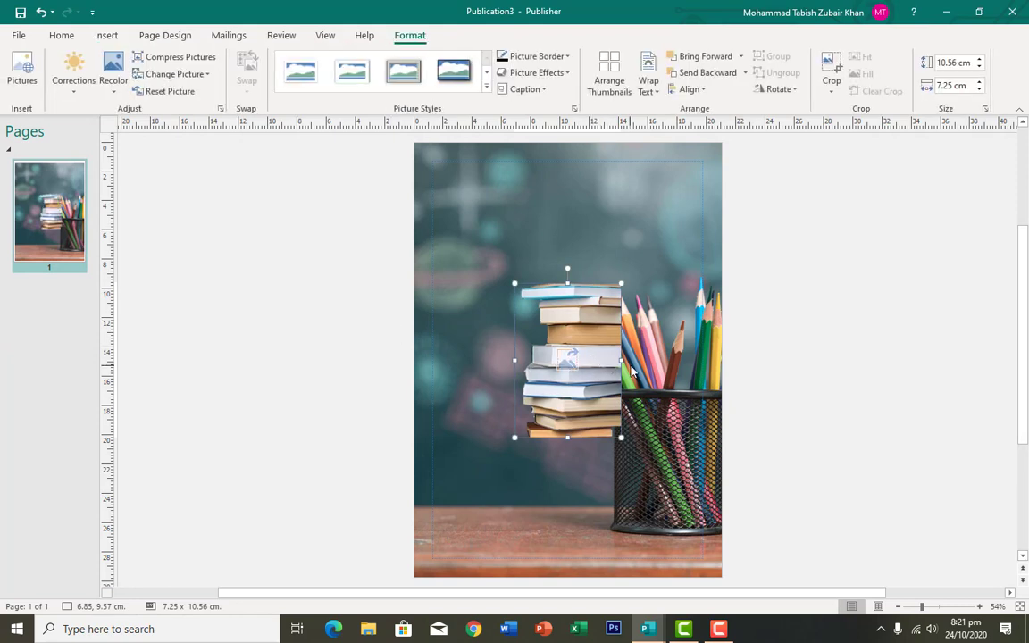
- Move the books picture to the page's lower-left edge and enlarge it to about 9.77 x 16.23 cm so it stands on the table
drag(515, 359, 457, 474)
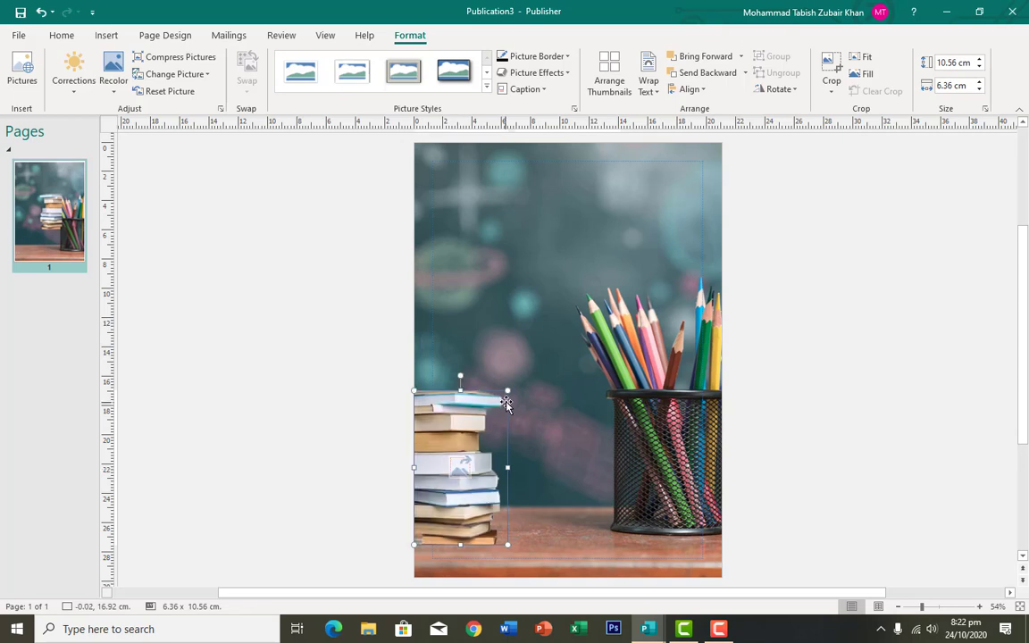
drag(508, 390, 557, 308)
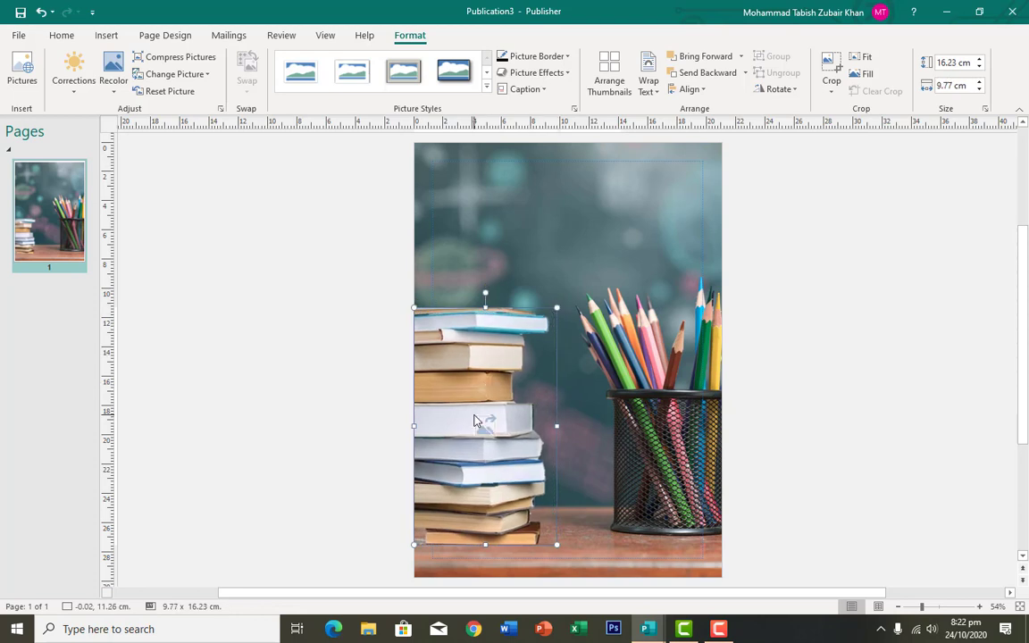
drag(474, 416, 473, 427)
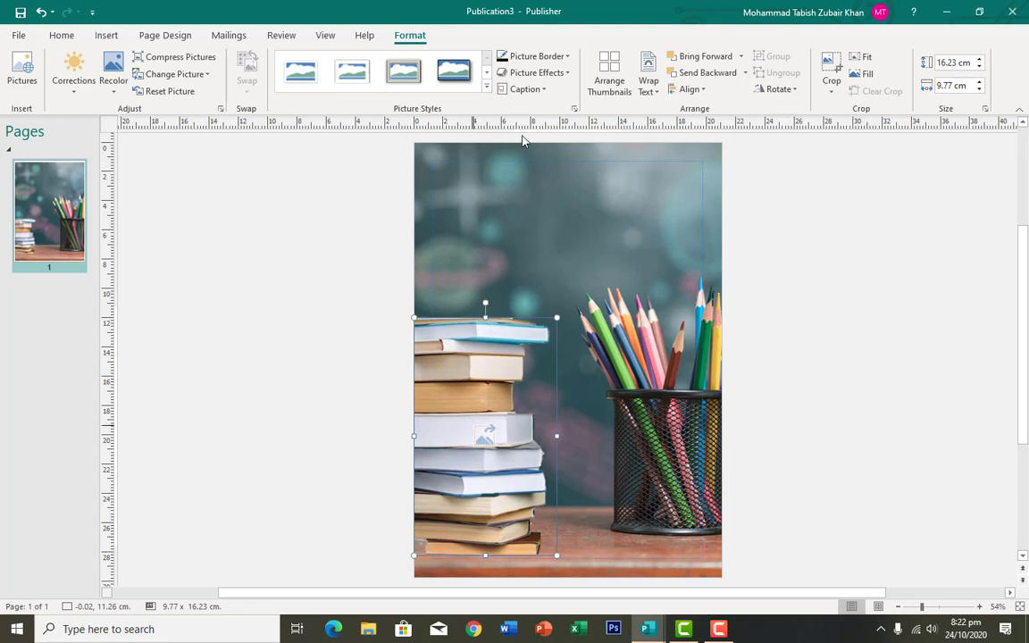
click(461, 194)
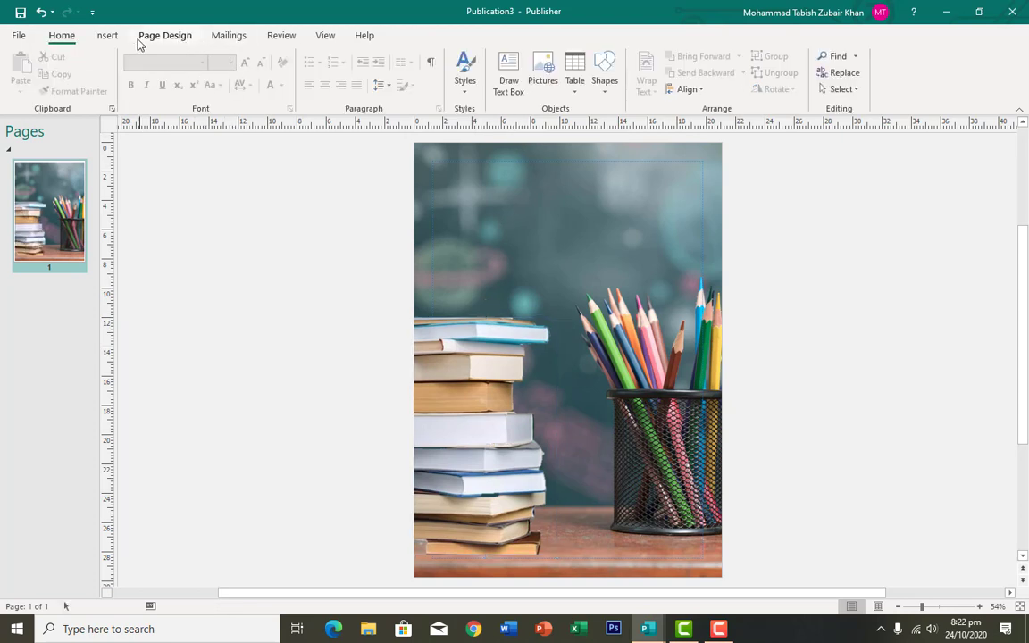
- Draw a text box about 16 x 4.85 cm across the top of the page and enter "The Author's Library"
click(110, 36)
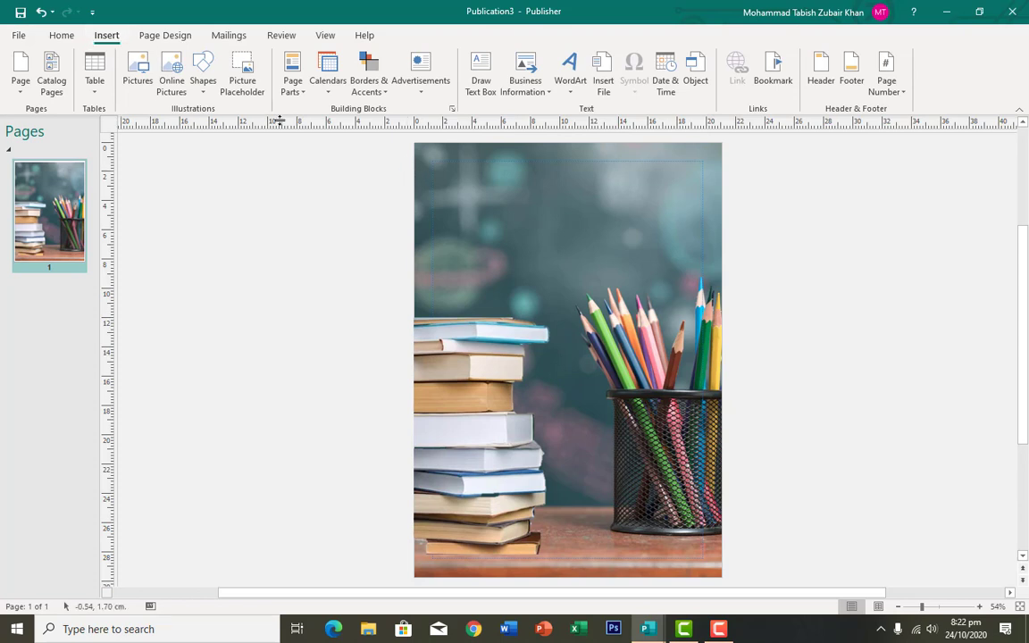
click(62, 36)
click(509, 78)
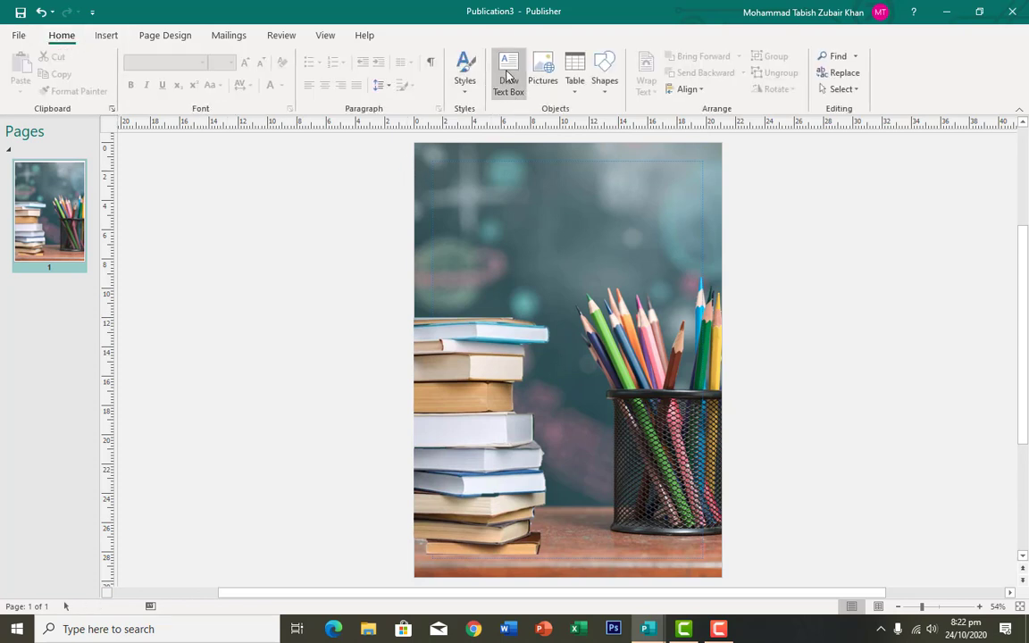
mouse_move(469, 171)
mouse_down()
mouse_move(624, 247)
mouse_move(708, 246)
mouse_up()
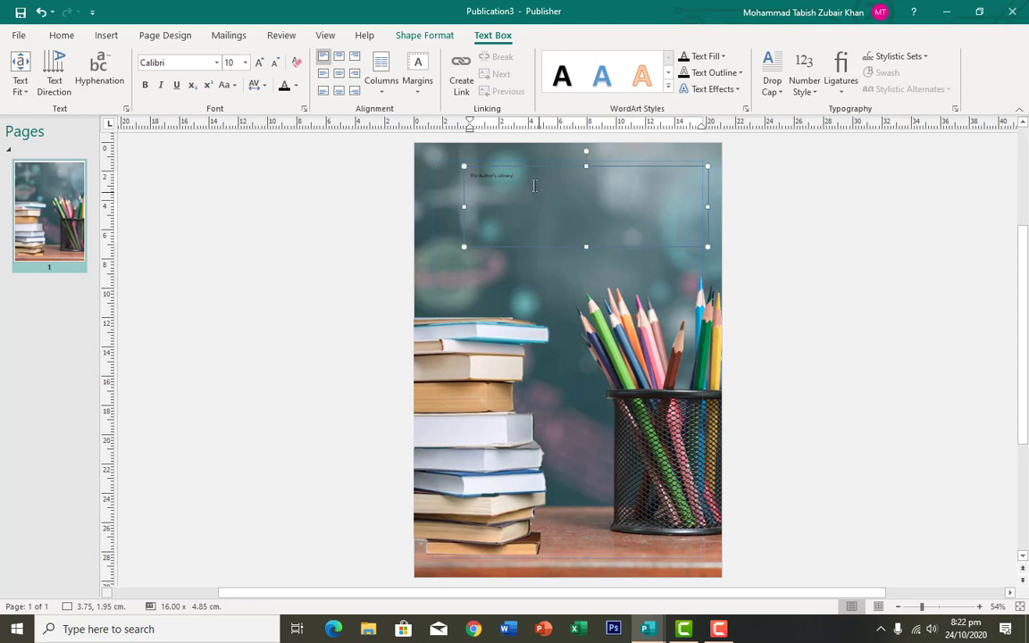
- Set the font size of the text box's title to 48
drag(513, 176, 429, 170)
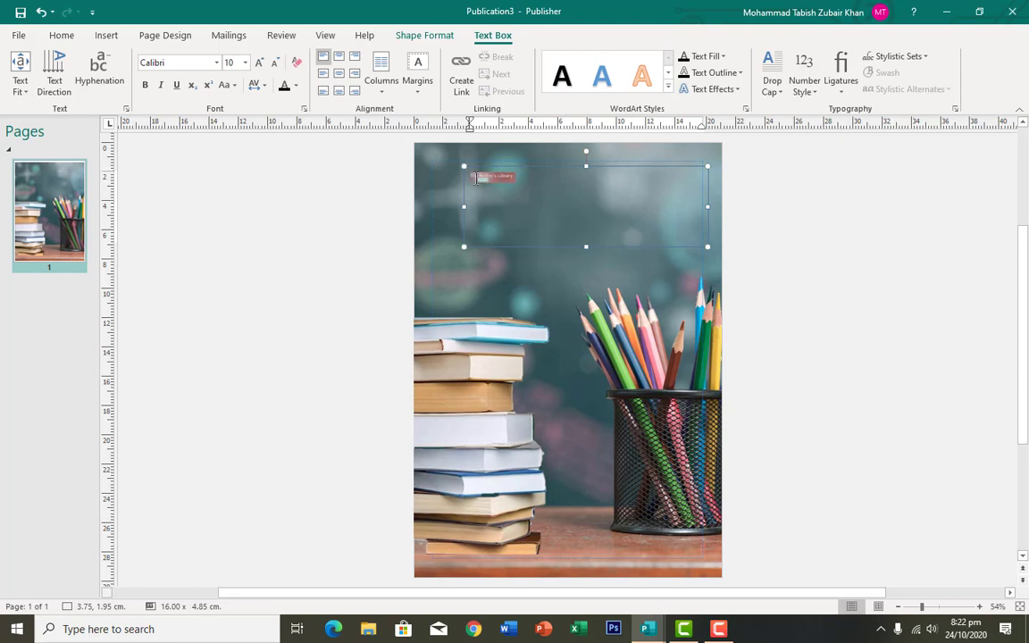
click(245, 63)
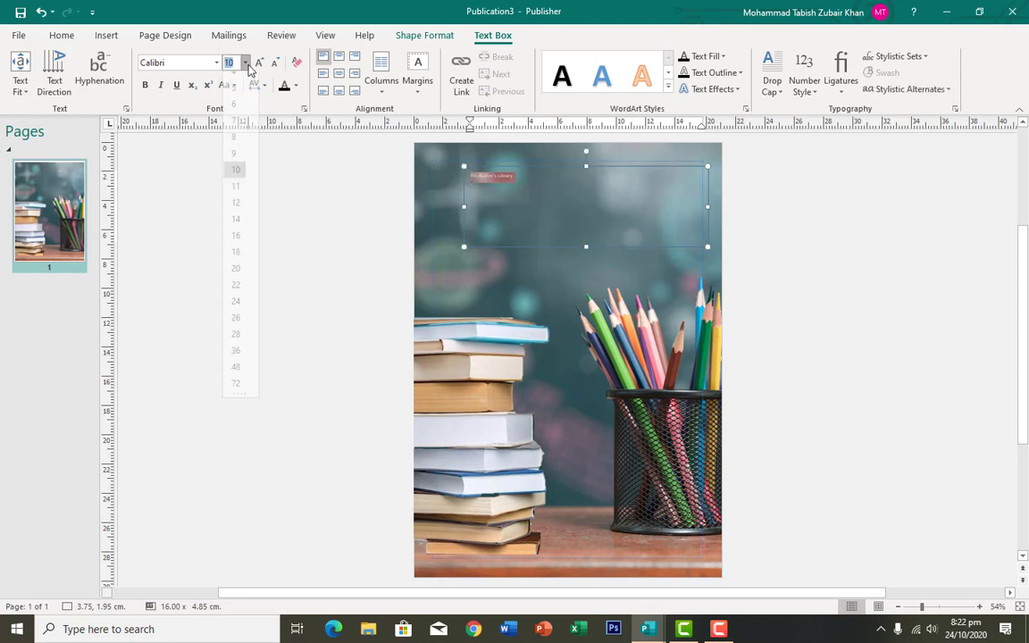
click(241, 380)
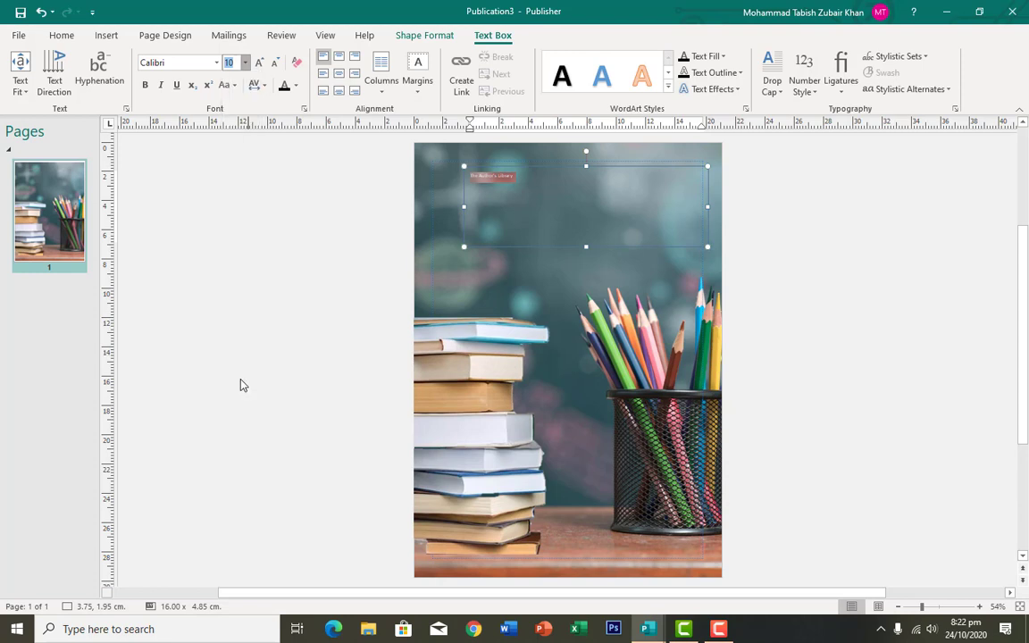
click(585, 204)
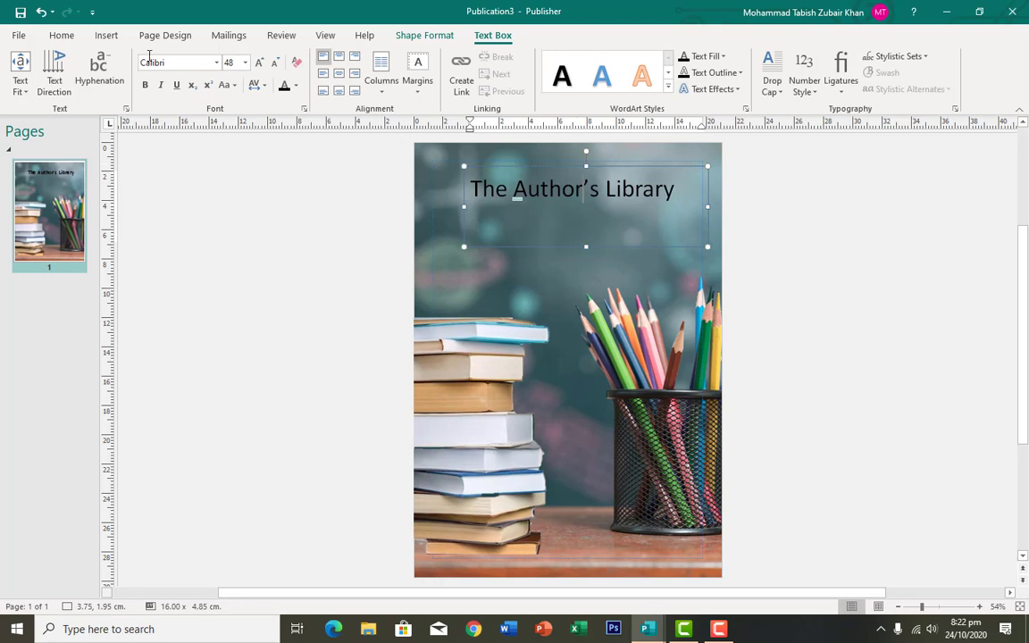
- Insert a white WordArt reading "The Author's Library" in bold Arial Black 36 and place it just below the title text box
click(111, 37)
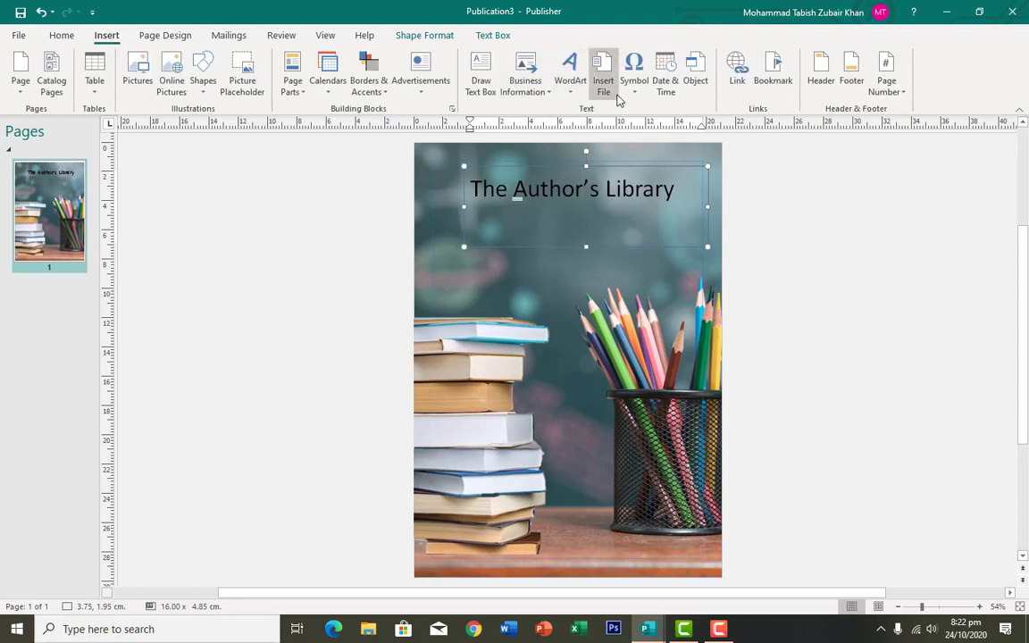
click(570, 82)
click(741, 148)
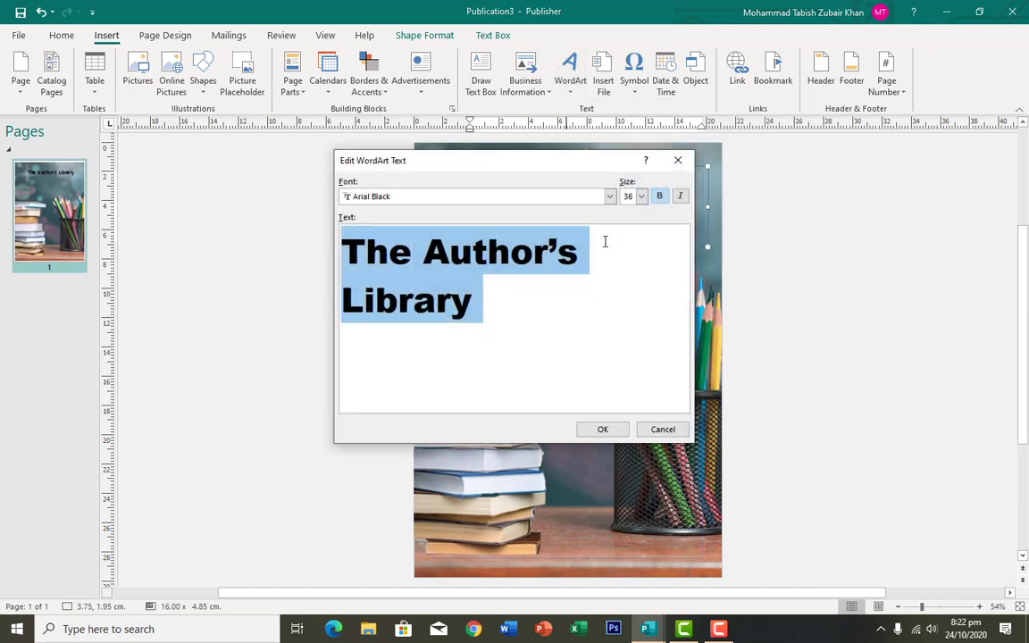
click(597, 426)
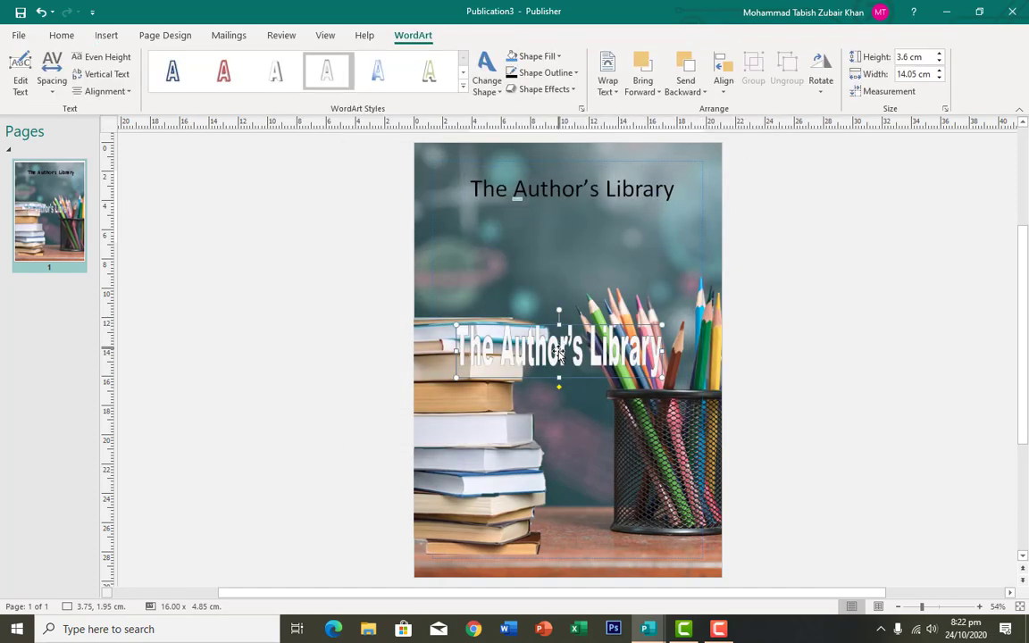
drag(564, 333, 571, 249)
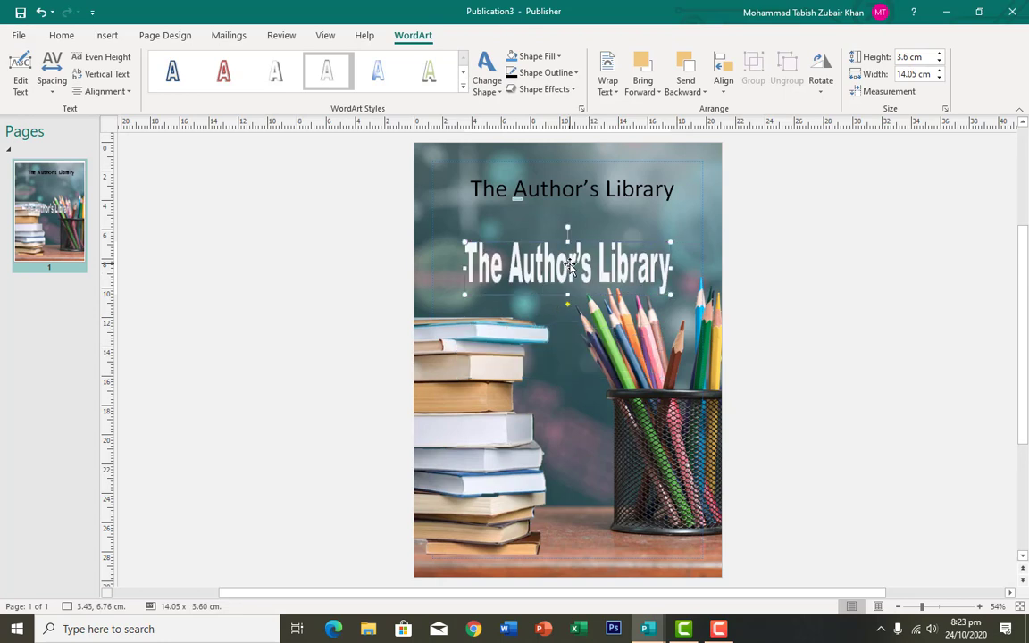
- Delete the plain title text box above the WordArt
click(586, 201)
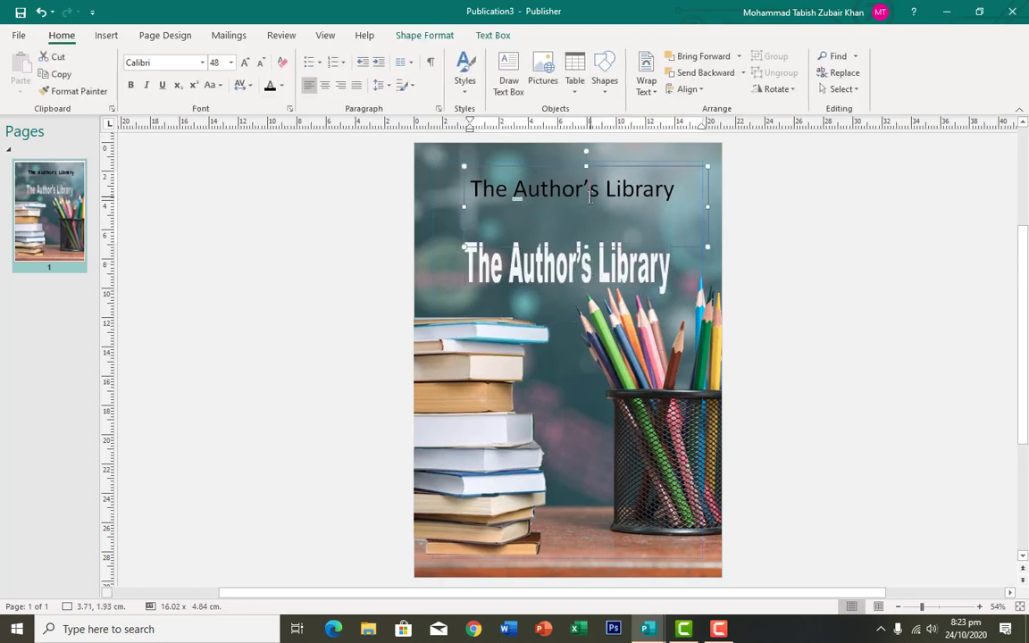
key(BackSpace)
click(608, 168)
key(Delete)
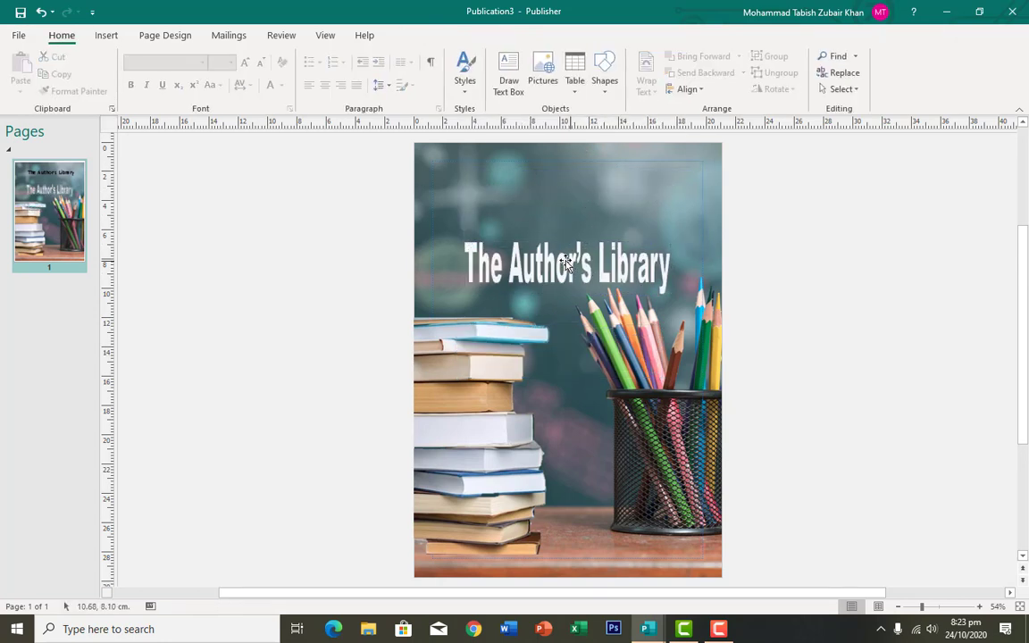
- Move the WordArt title up the page and stretch it between the side margins to about 18.46 x 3.37 cm
click(564, 257)
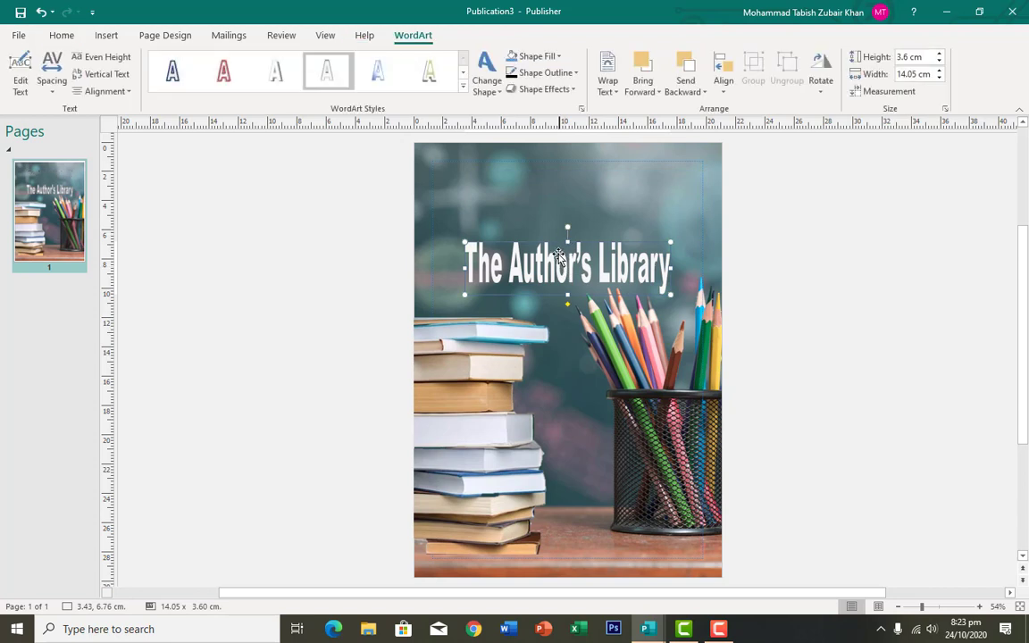
drag(552, 223, 548, 178)
drag(664, 249, 702, 248)
drag(460, 251, 433, 251)
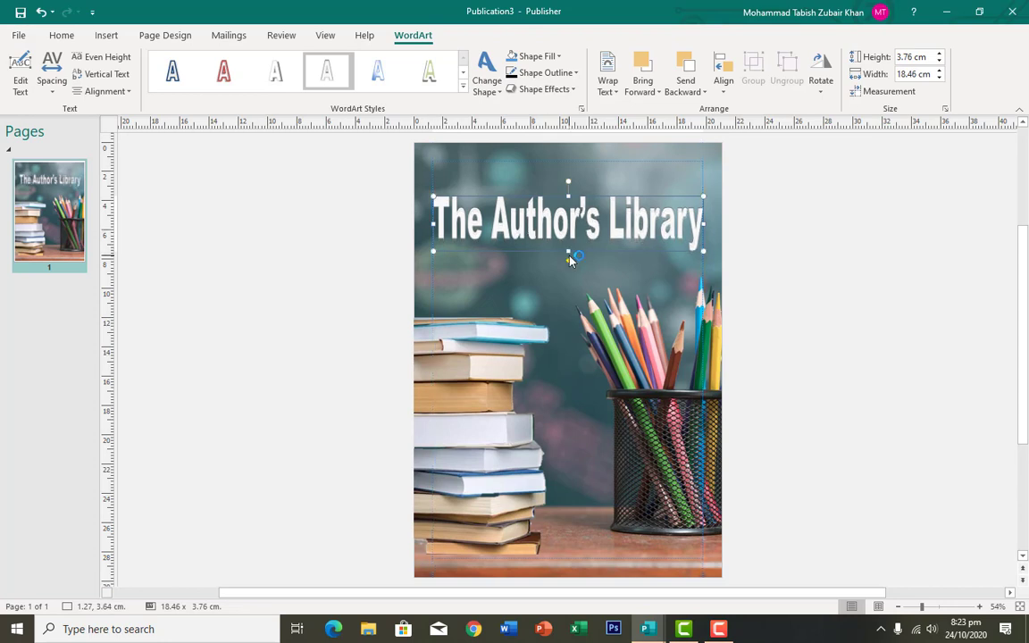
drag(568, 249, 568, 244)
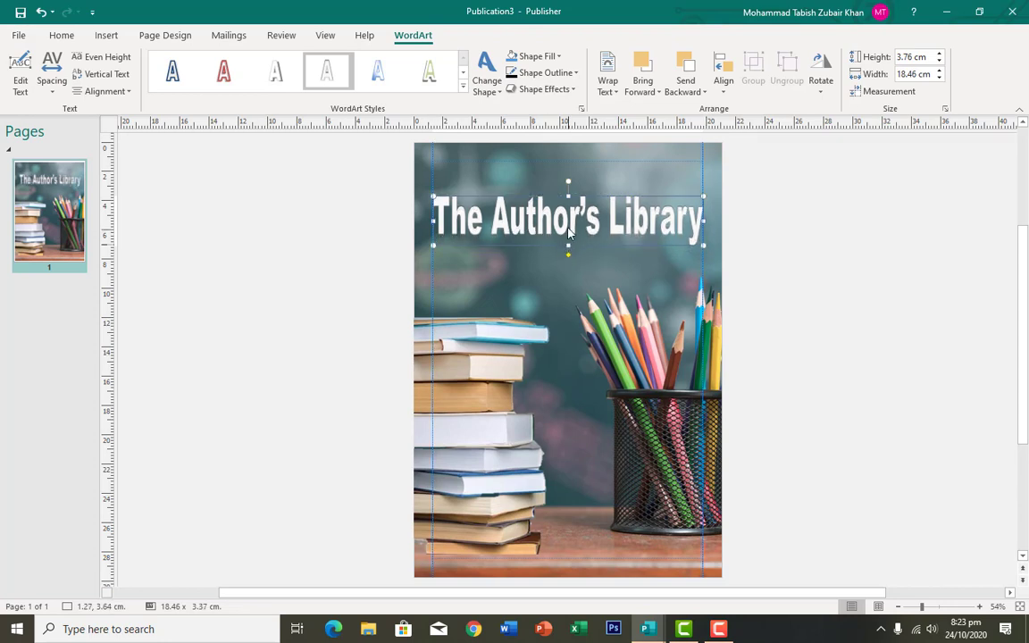
click(530, 344)
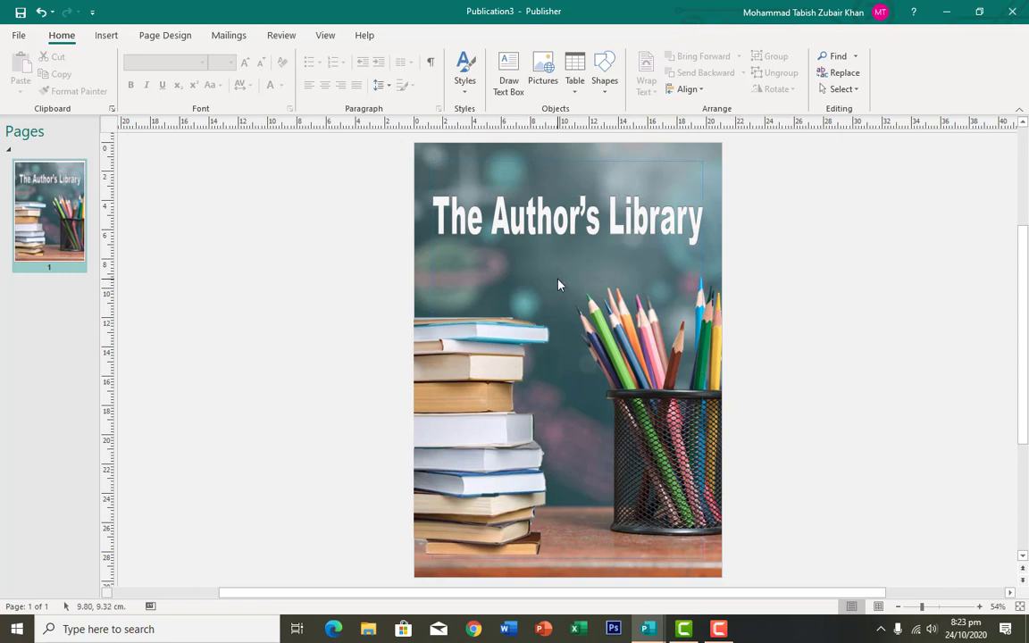
click(111, 37)
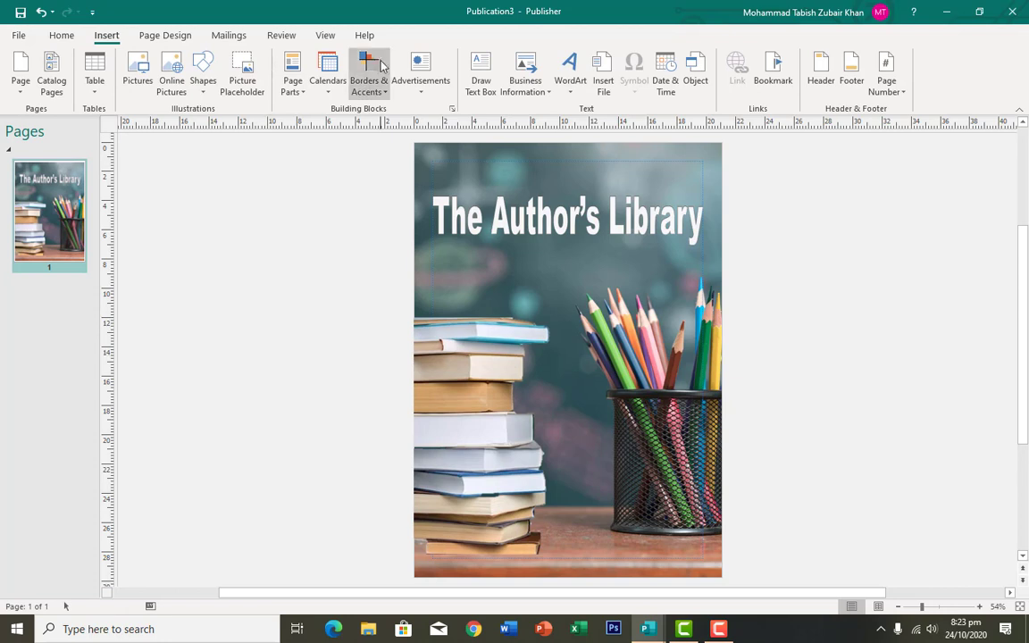
click(428, 99)
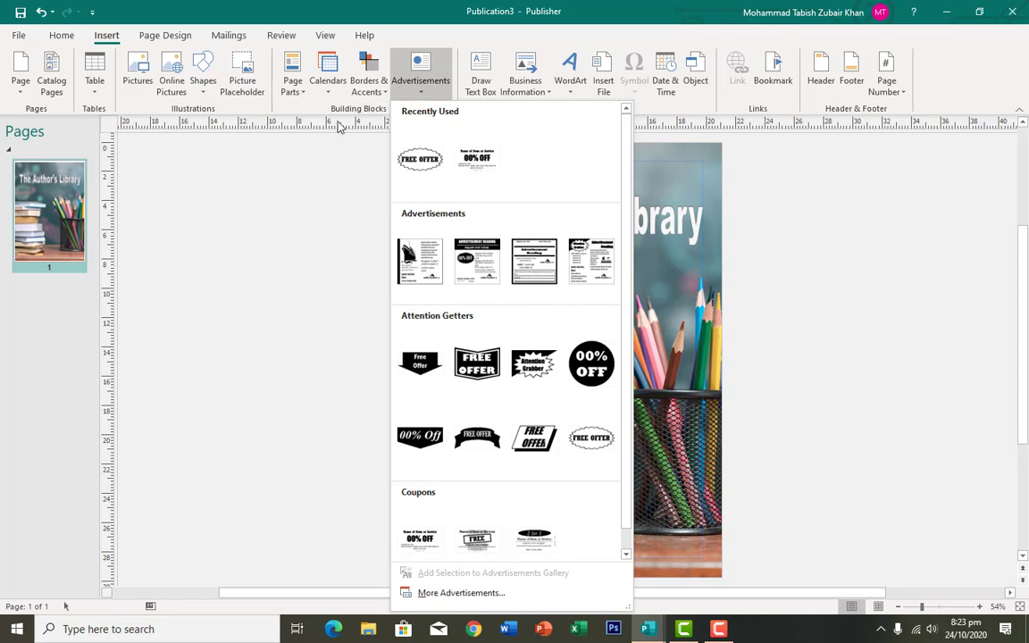
click(302, 93)
click(296, 91)
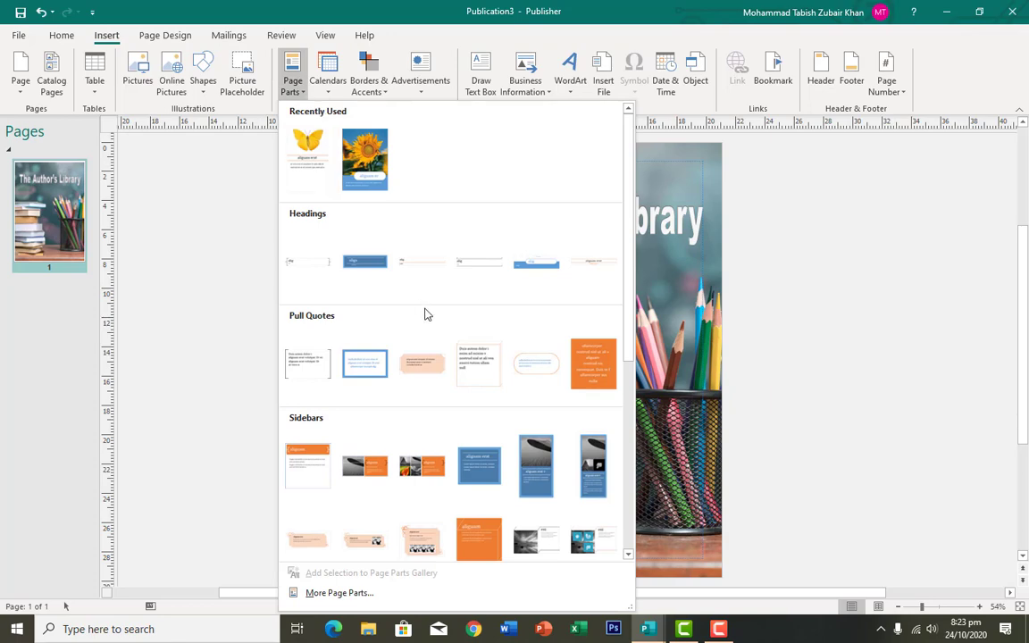
scroll(438, 433, down, 3)
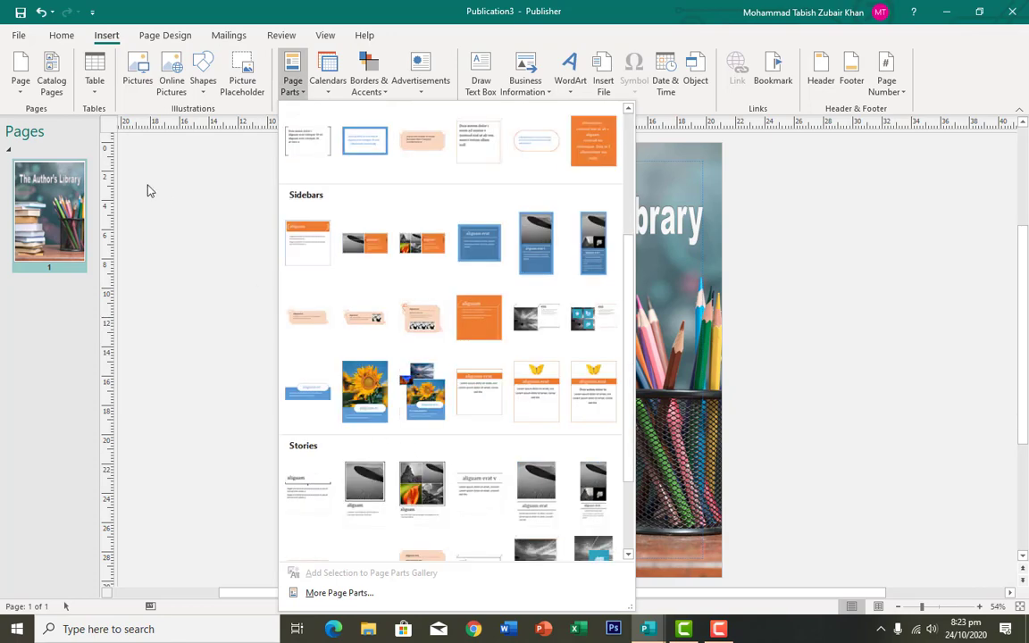
click(173, 188)
- Draw a full-width rectangle about 21 x 1.6 cm along the page's lower edge and apply the grey gradient shape style
click(203, 78)
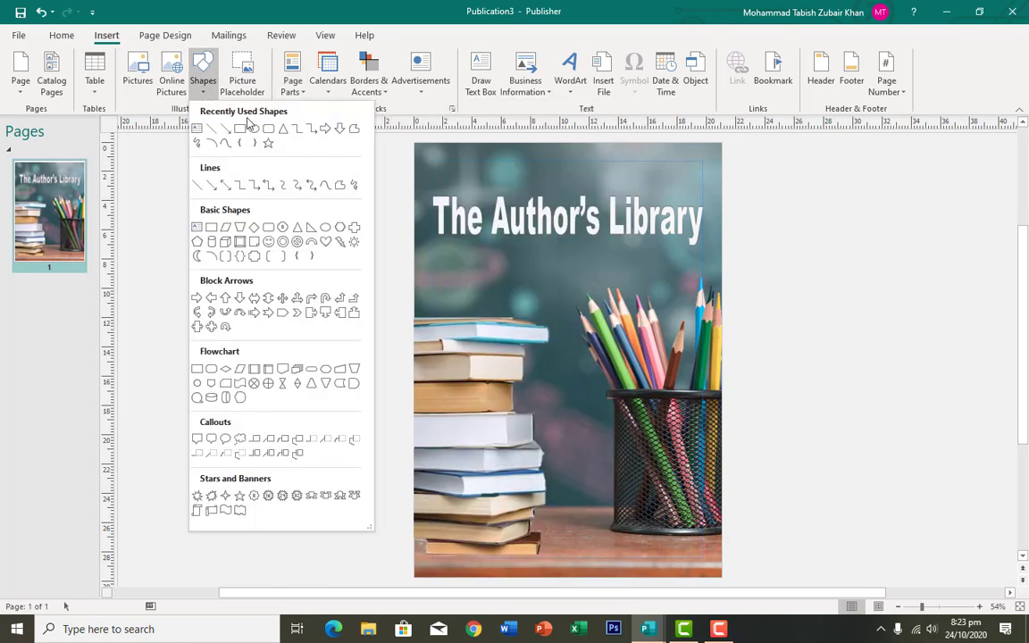
click(215, 128)
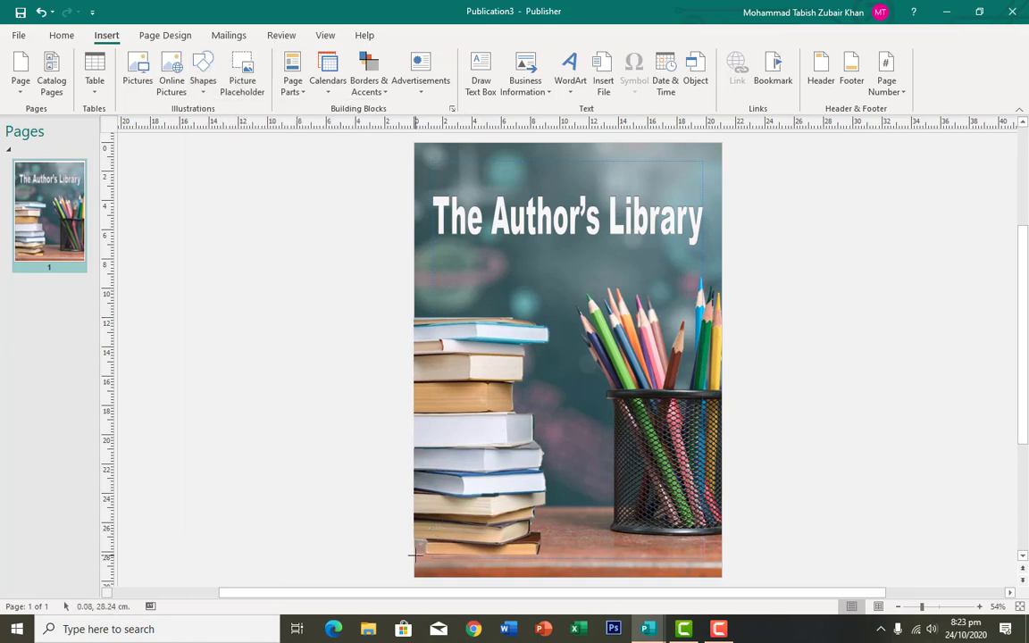
drag(414, 558, 725, 579)
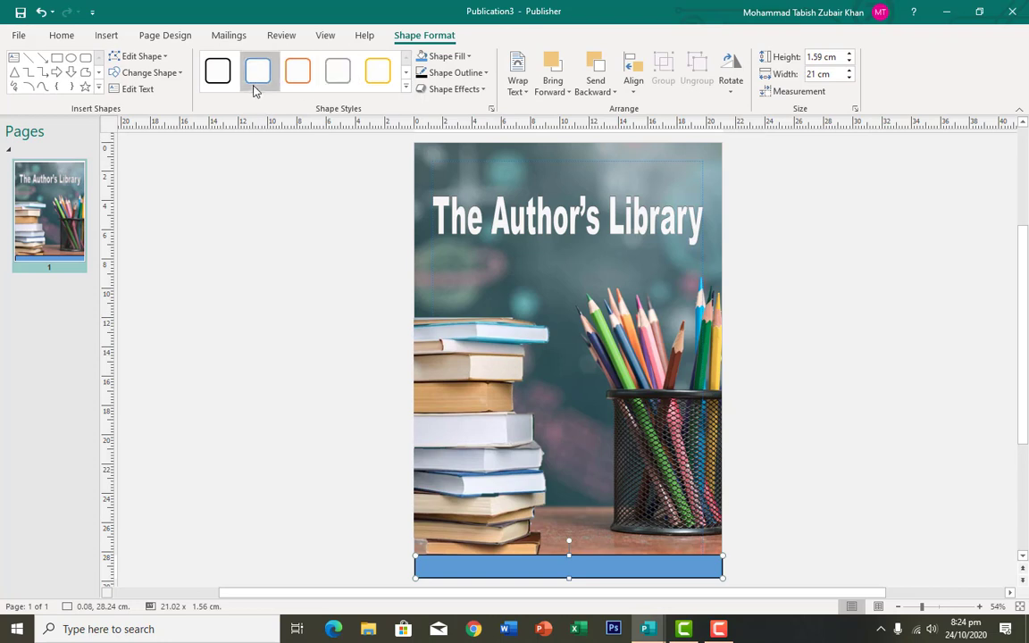
click(256, 75)
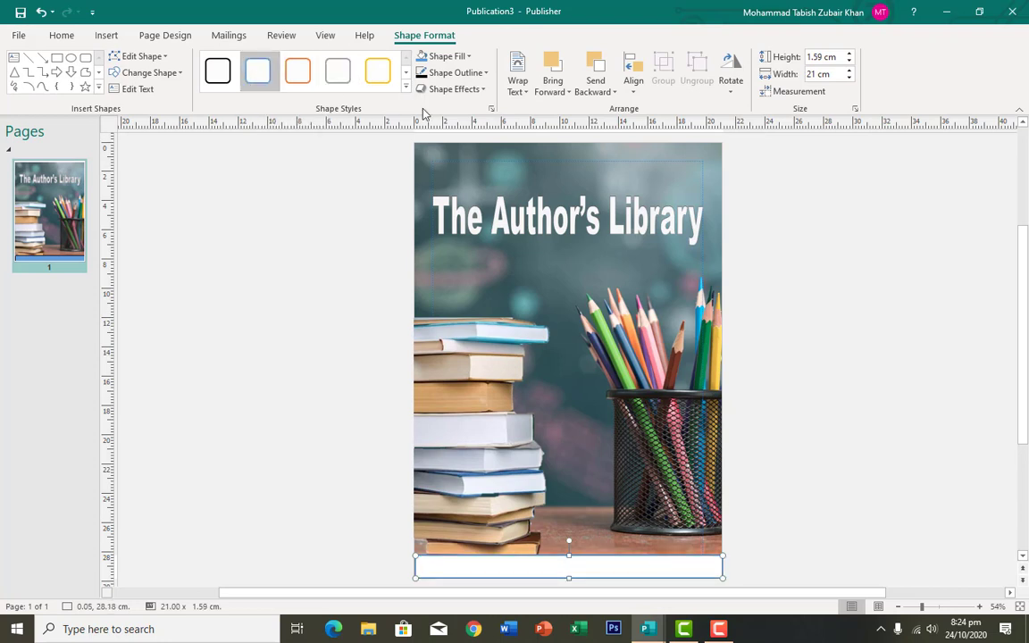
click(405, 86)
click(337, 400)
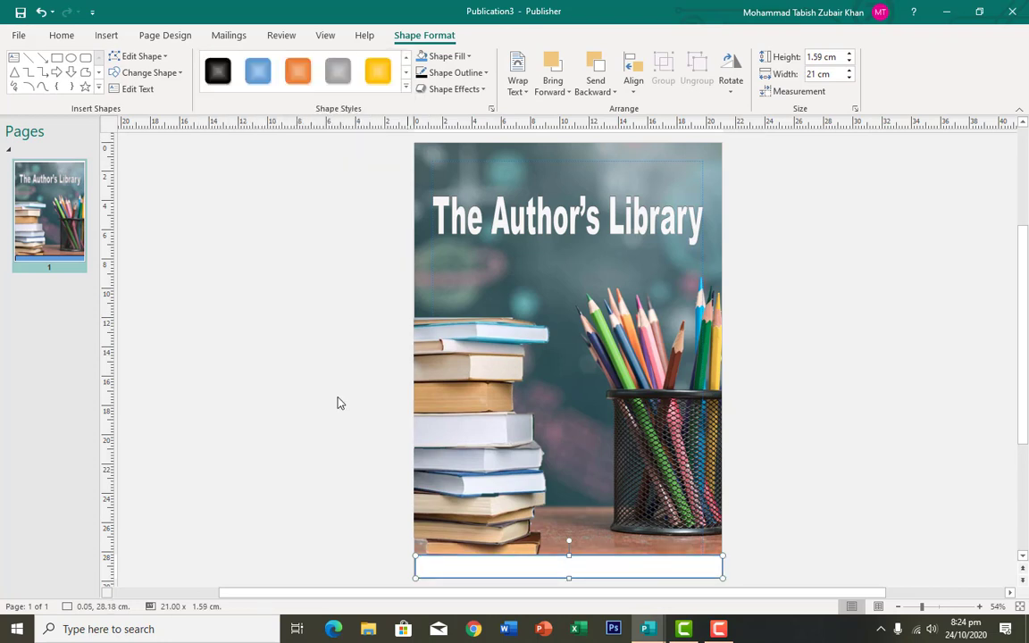
- Add the street address as text inside the grey rectangle and format it in white at font size 16
right_click(442, 569)
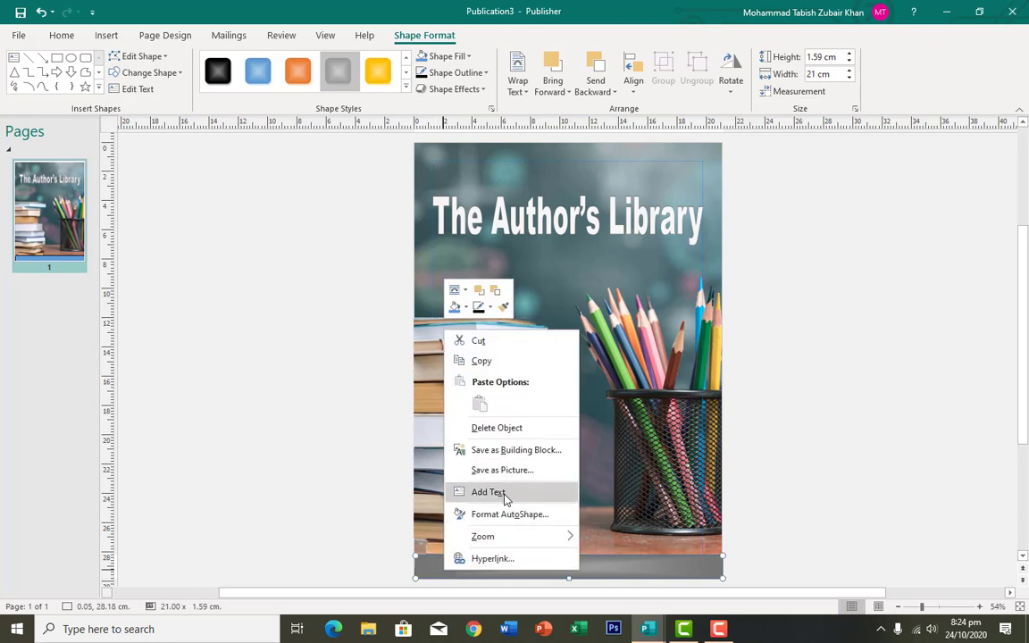
click(506, 495)
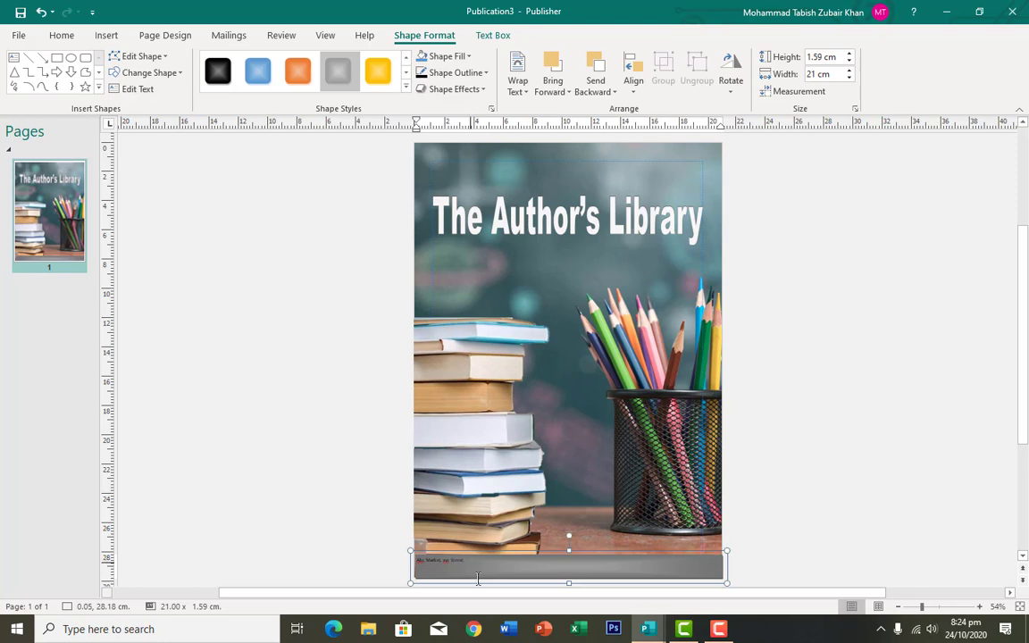
drag(467, 563, 417, 564)
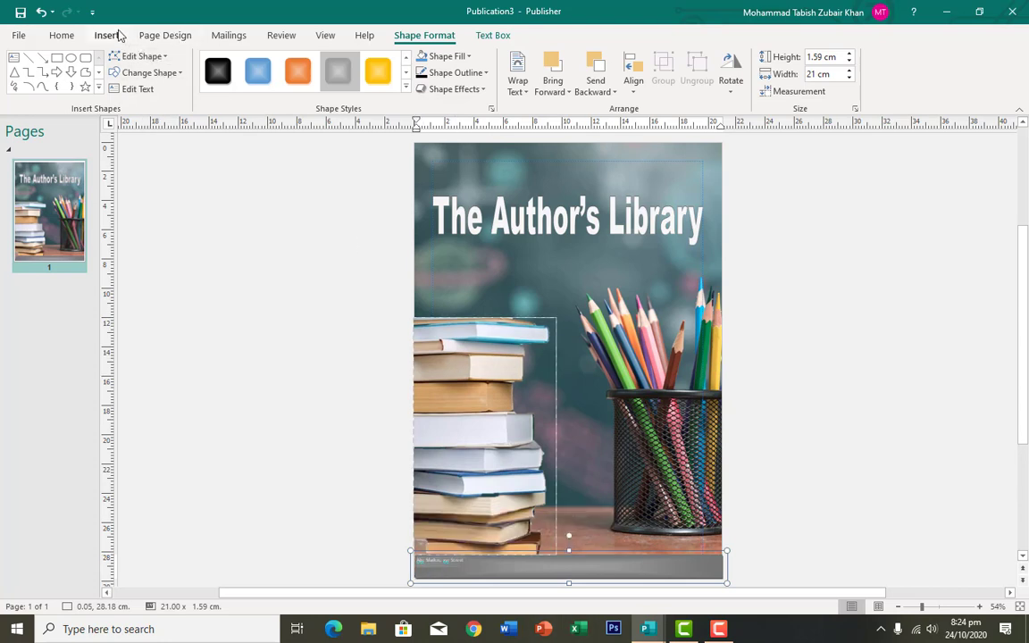
click(70, 36)
click(230, 62)
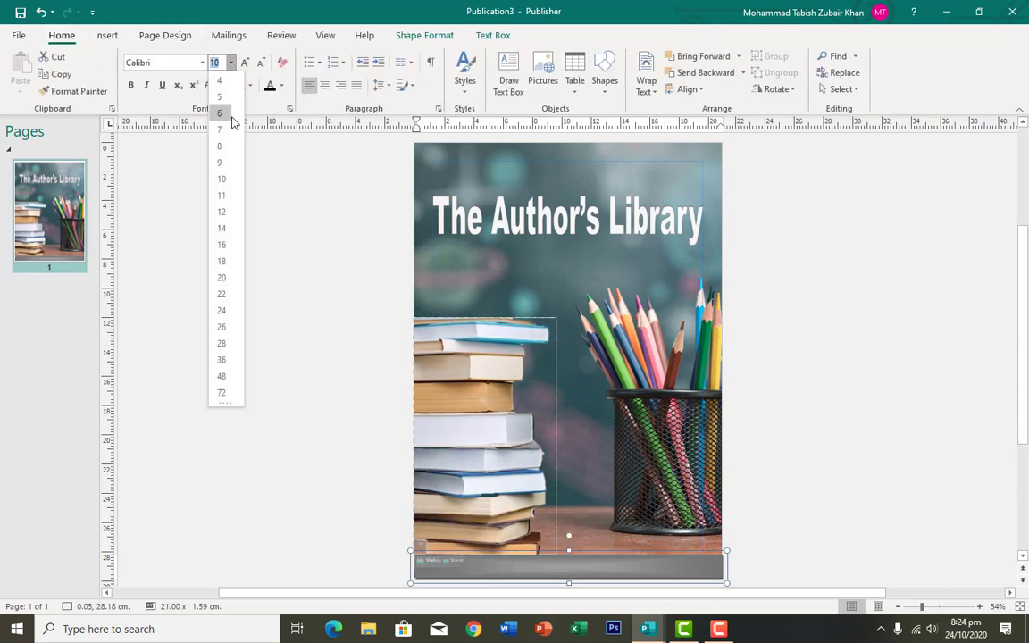
click(218, 243)
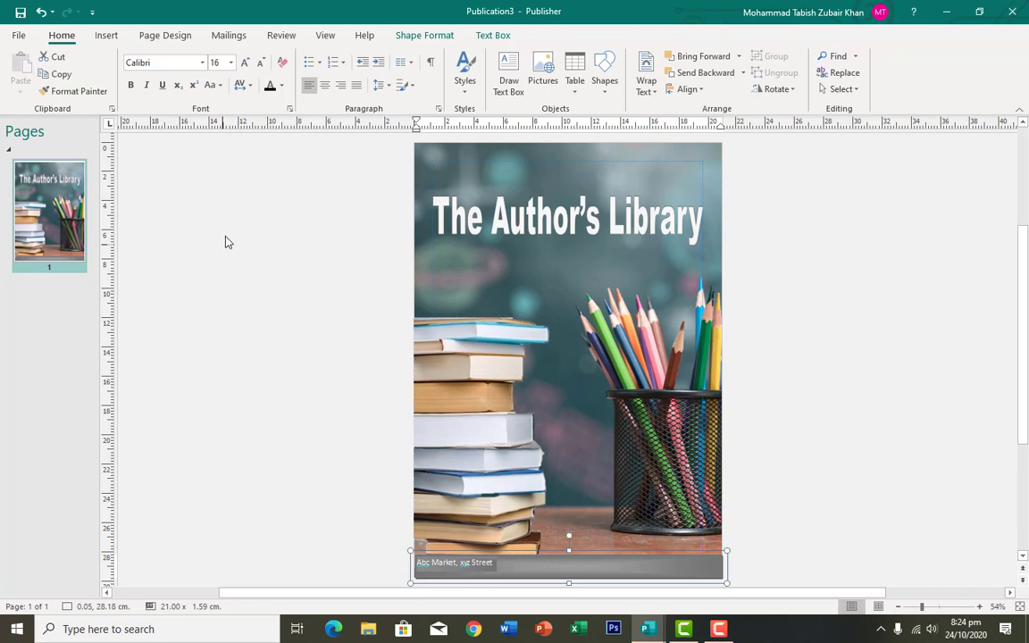
click(281, 86)
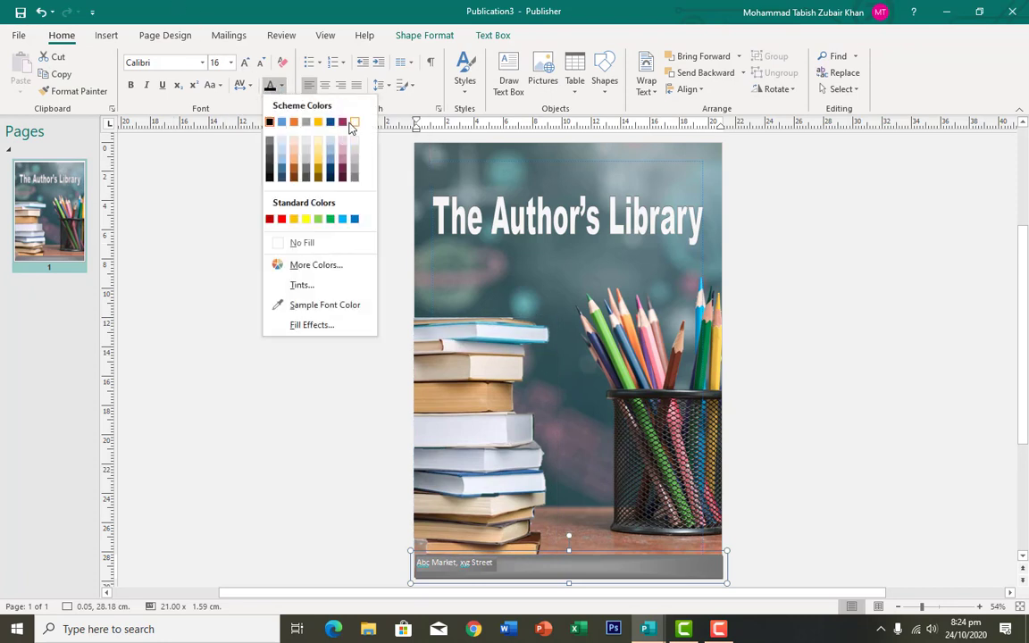
click(354, 123)
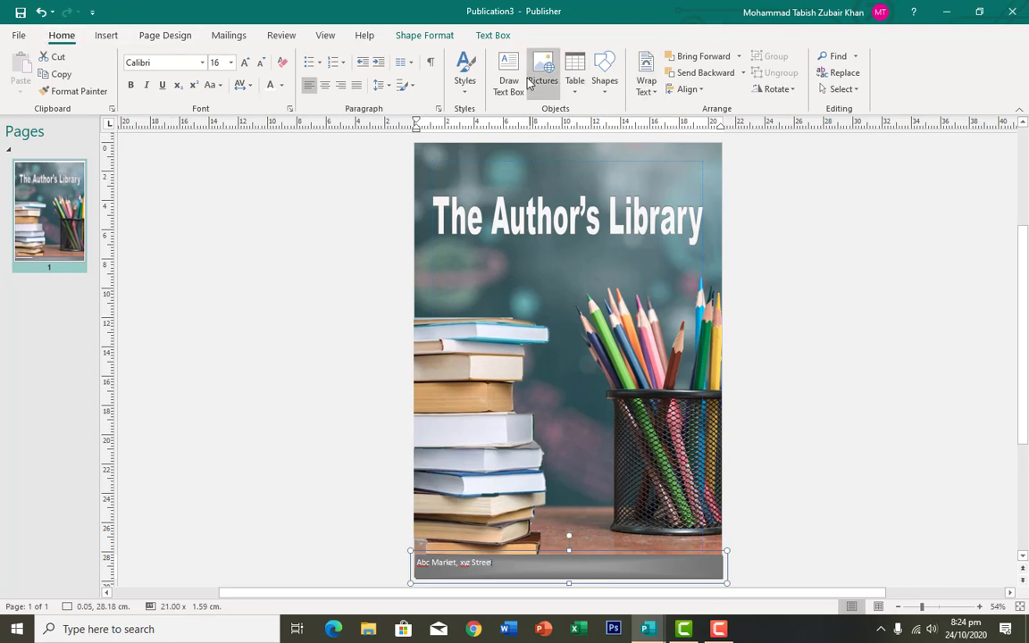
- Draw a text box about 20.85 x 1.80 cm across the page, overlapping the upper part of the grey address rectangle
click(506, 59)
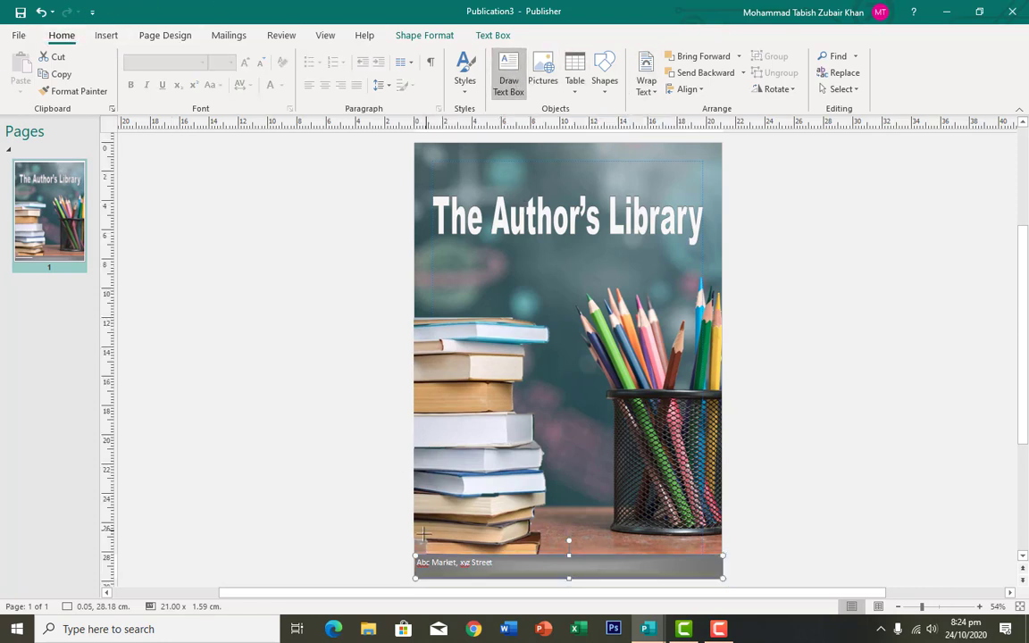
mouse_move(419, 530)
mouse_down()
mouse_move(536, 554)
mouse_move(728, 563)
mouse_up()
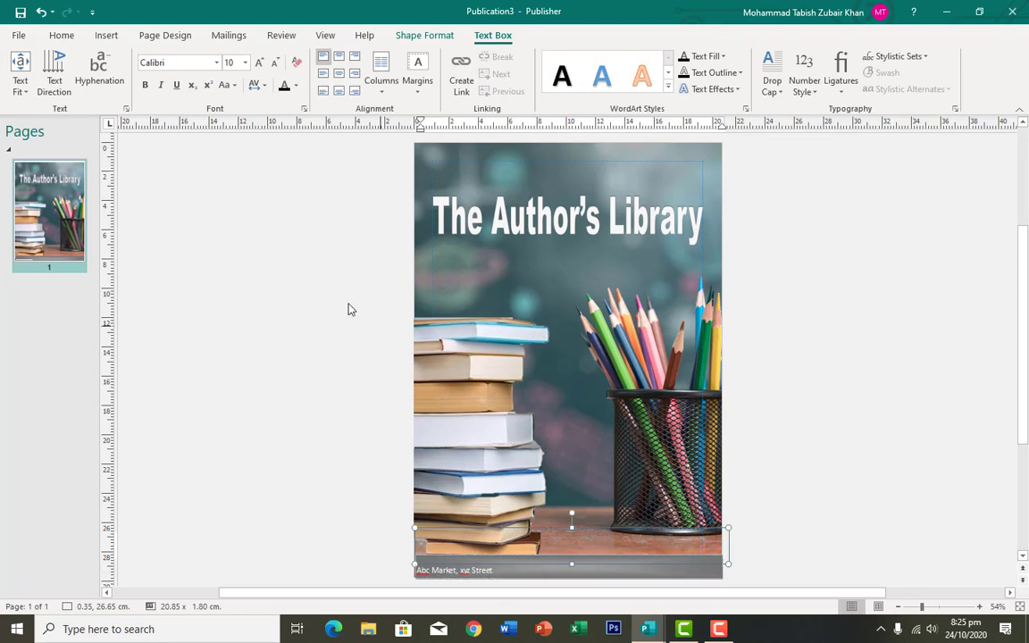
click(347, 277)
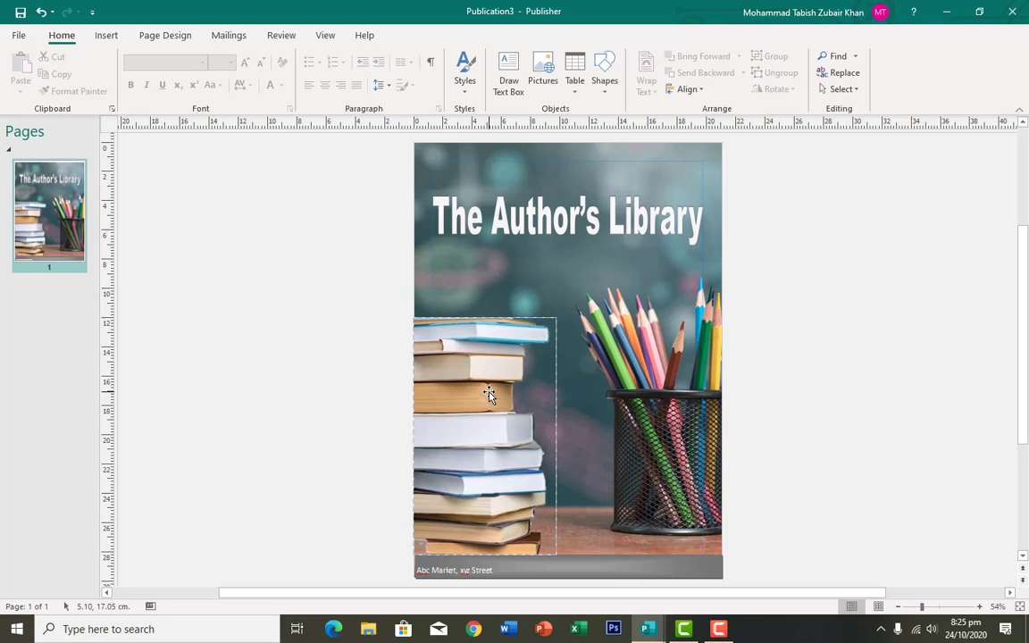
- Create a new publication from the Modern cookbook template and look through its four pages
click(22, 36)
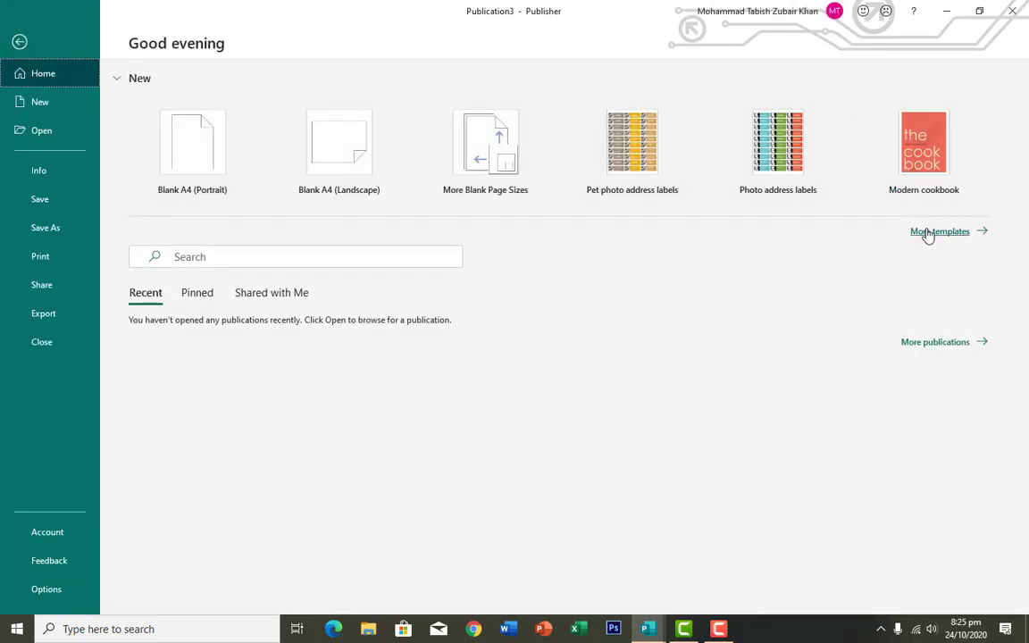
click(928, 234)
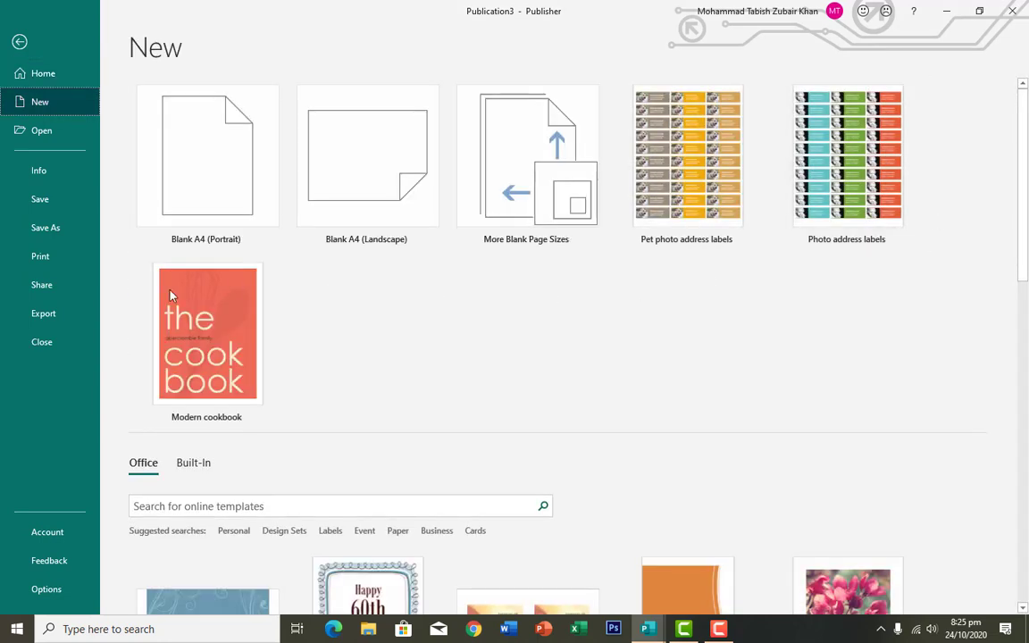
click(172, 295)
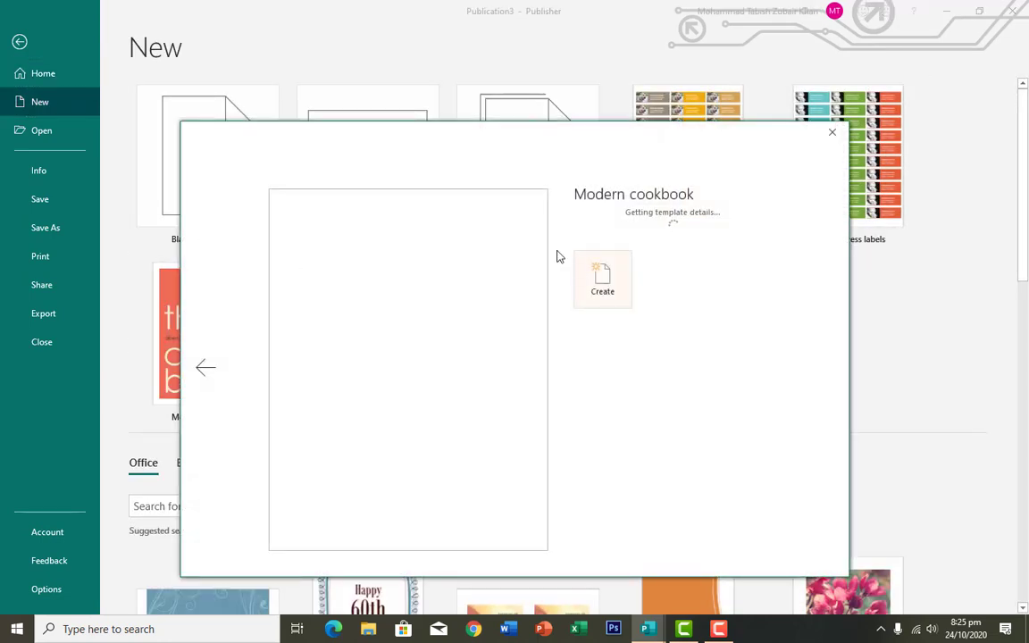
click(603, 385)
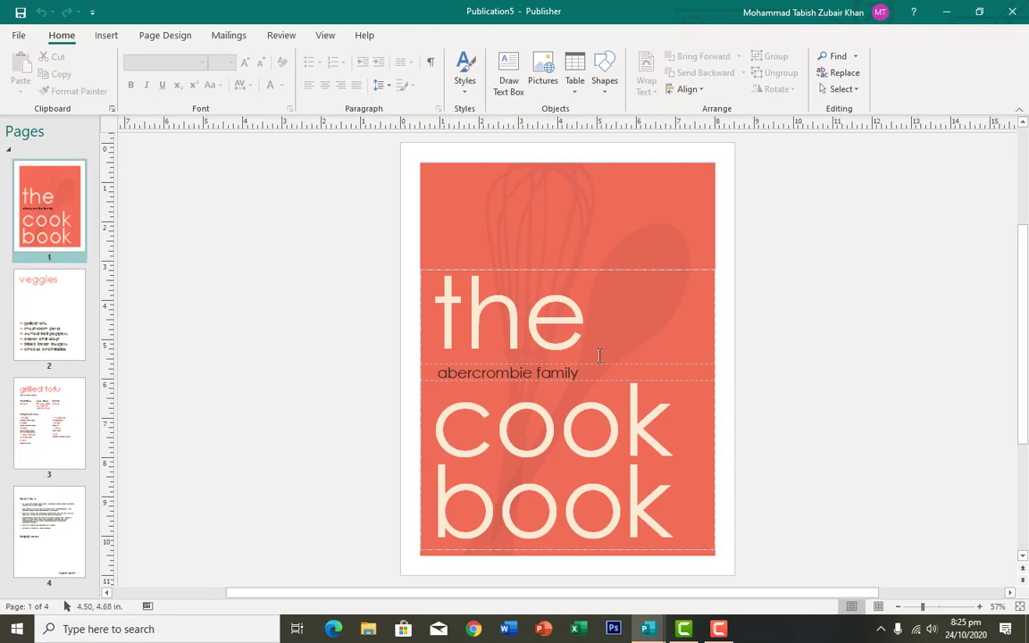
click(50, 313)
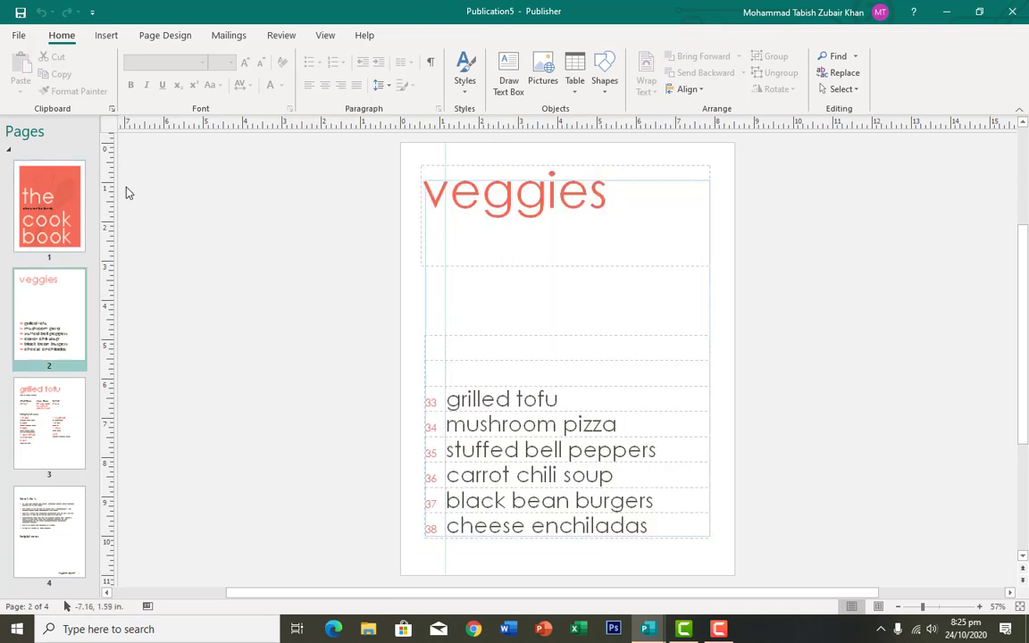
click(50, 420)
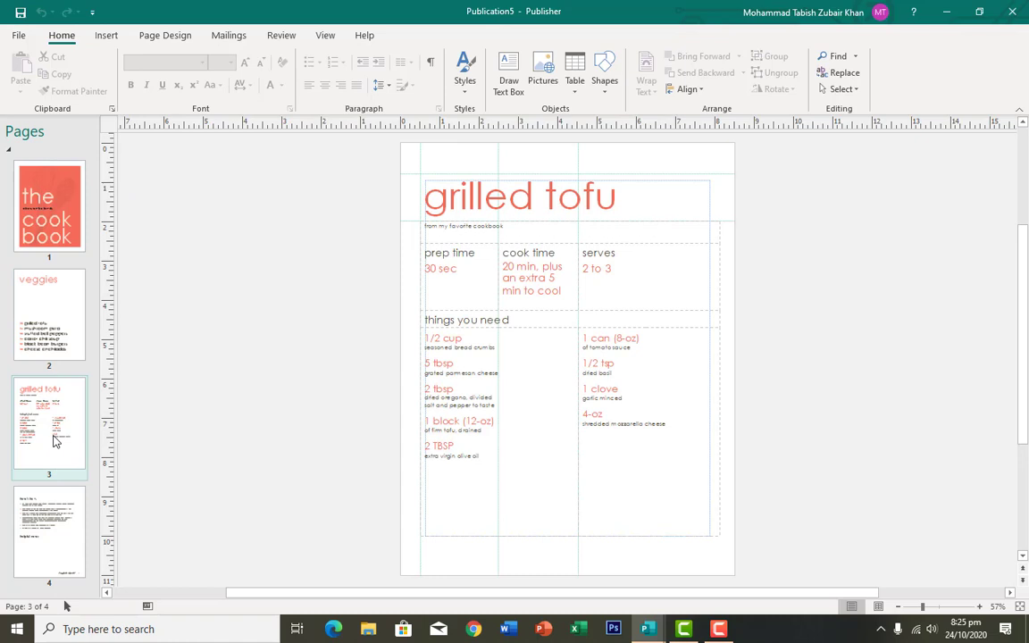
click(56, 515)
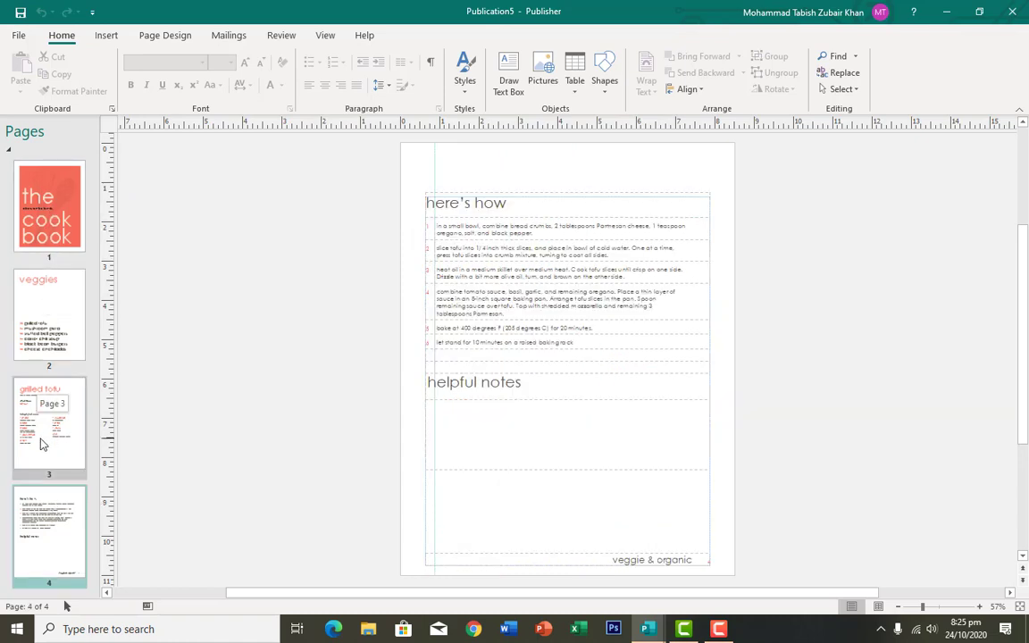
click(51, 225)
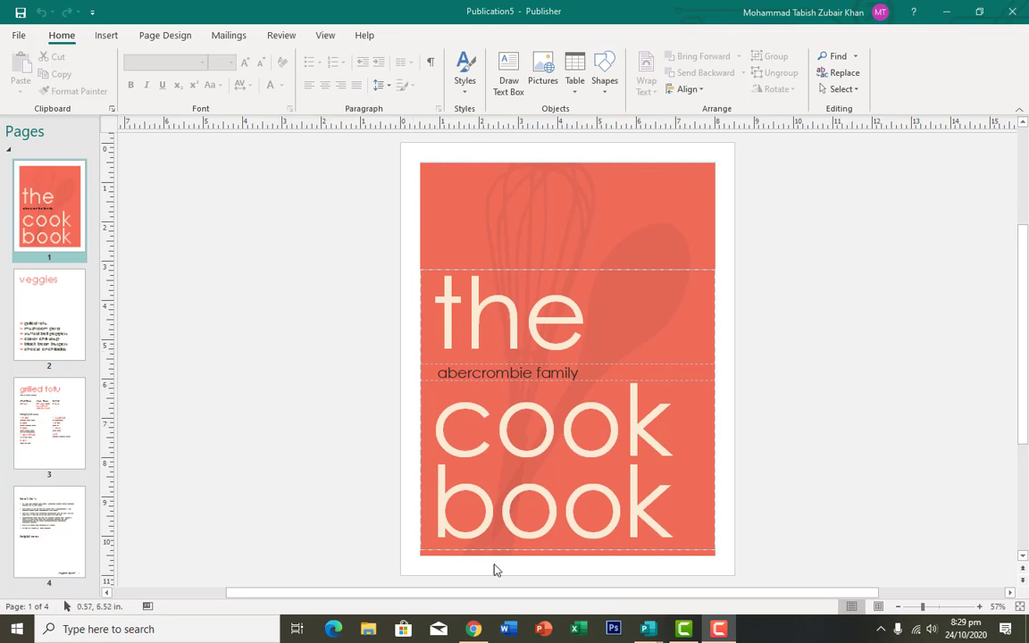
- Return to the book cover publication and export it as a PDF named Publication3 in the Documents folder
mouse_move(647, 629)
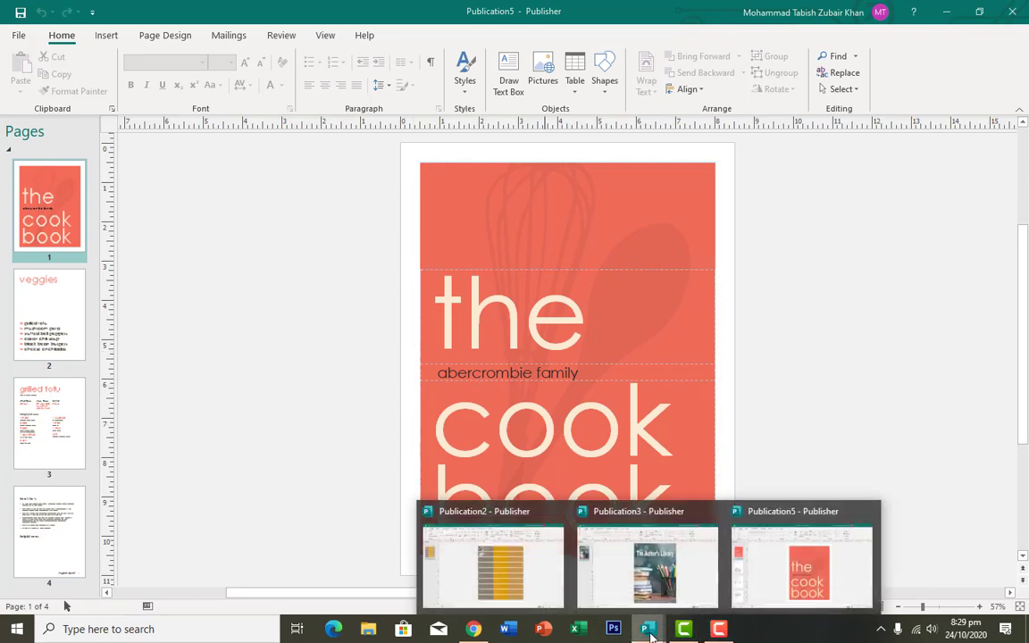
click(629, 564)
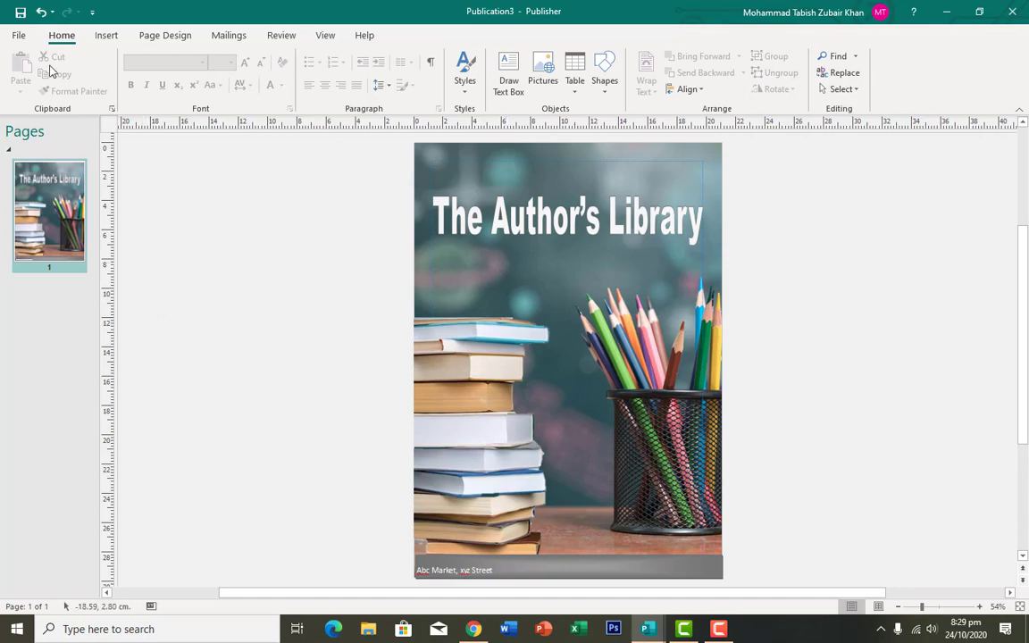
click(24, 39)
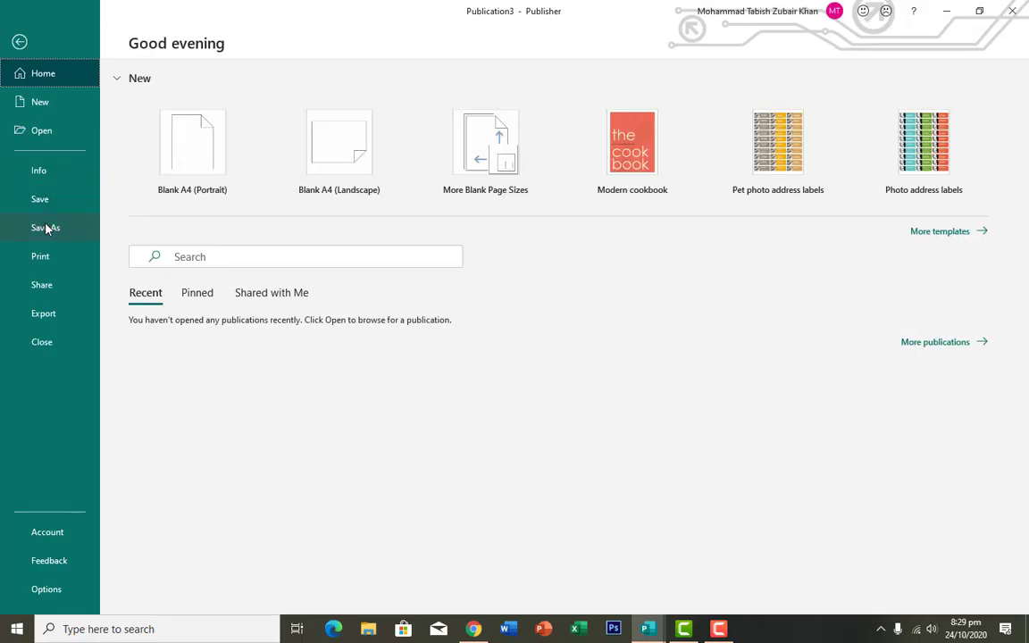
click(46, 314)
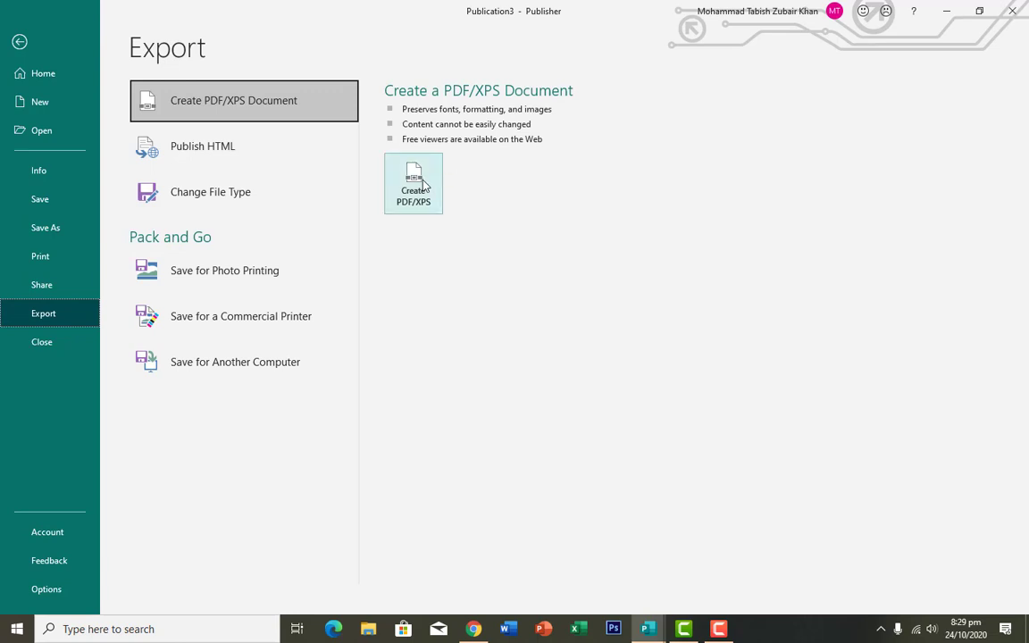
click(251, 158)
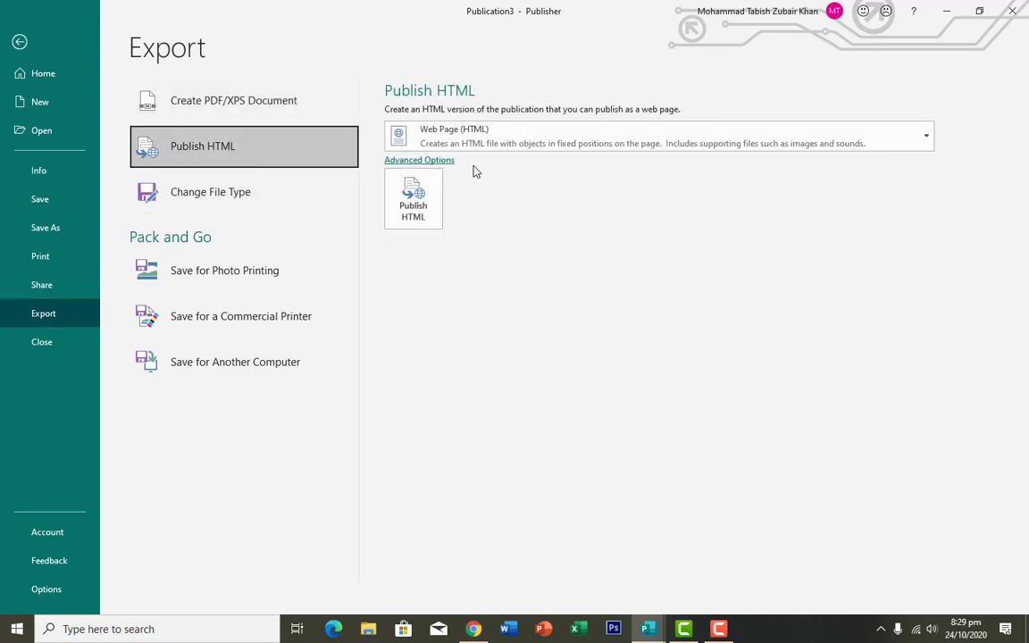
click(267, 206)
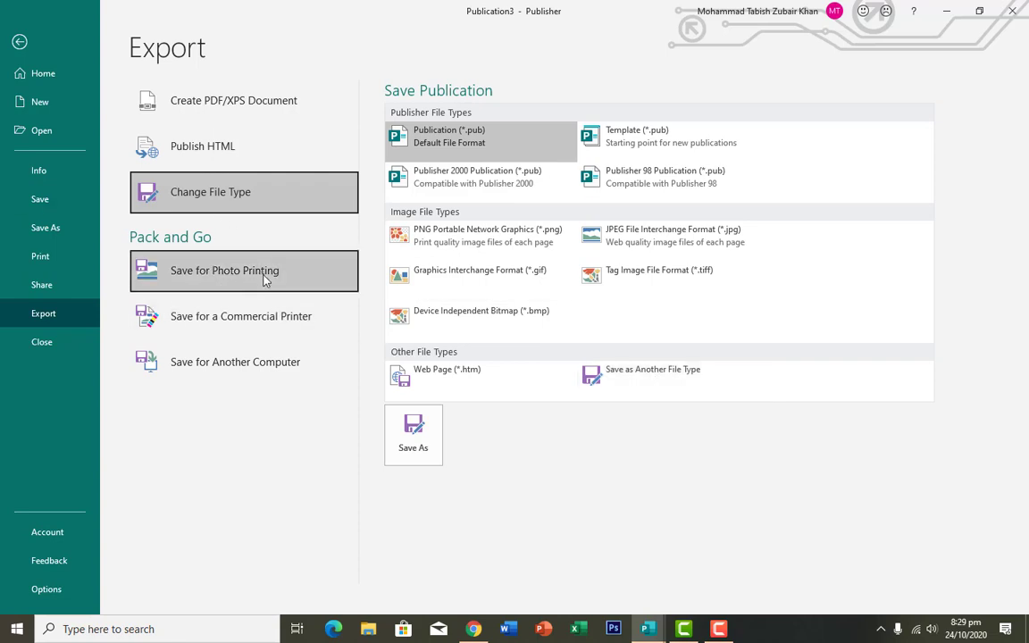
click(224, 100)
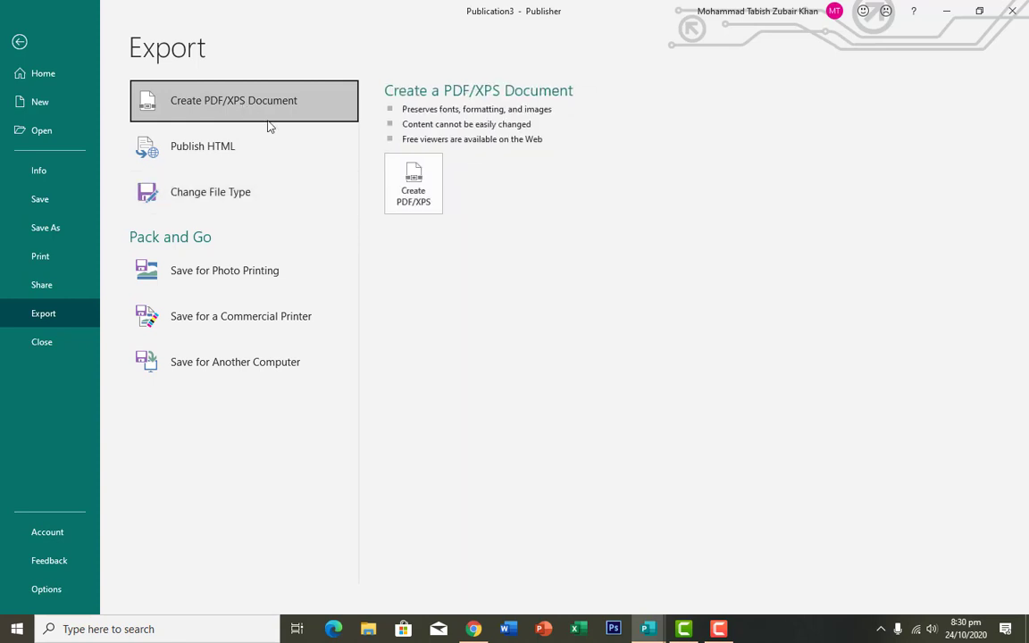
click(420, 185)
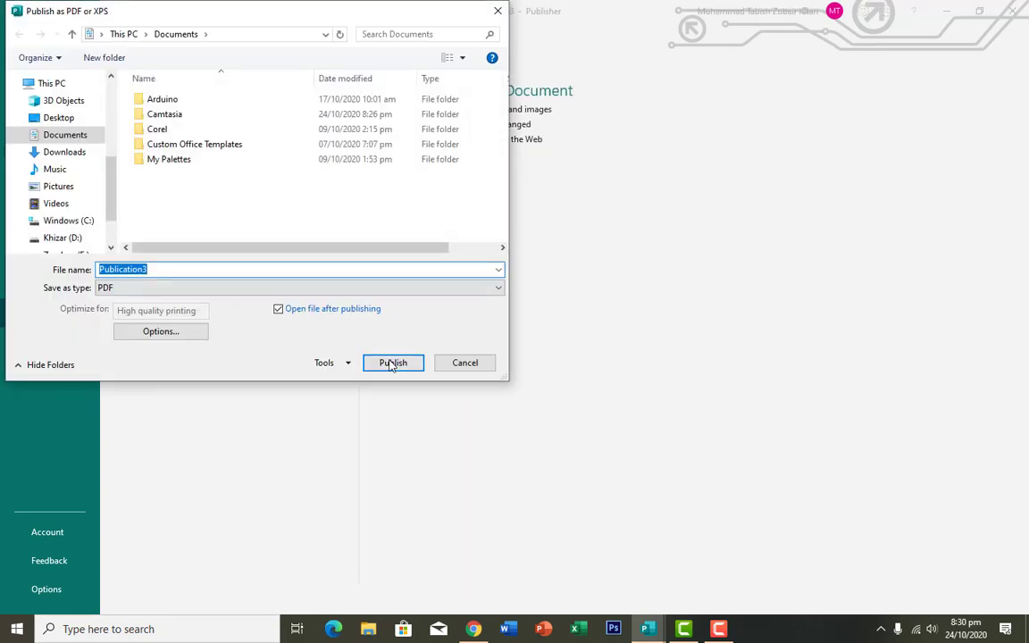
click(393, 363)
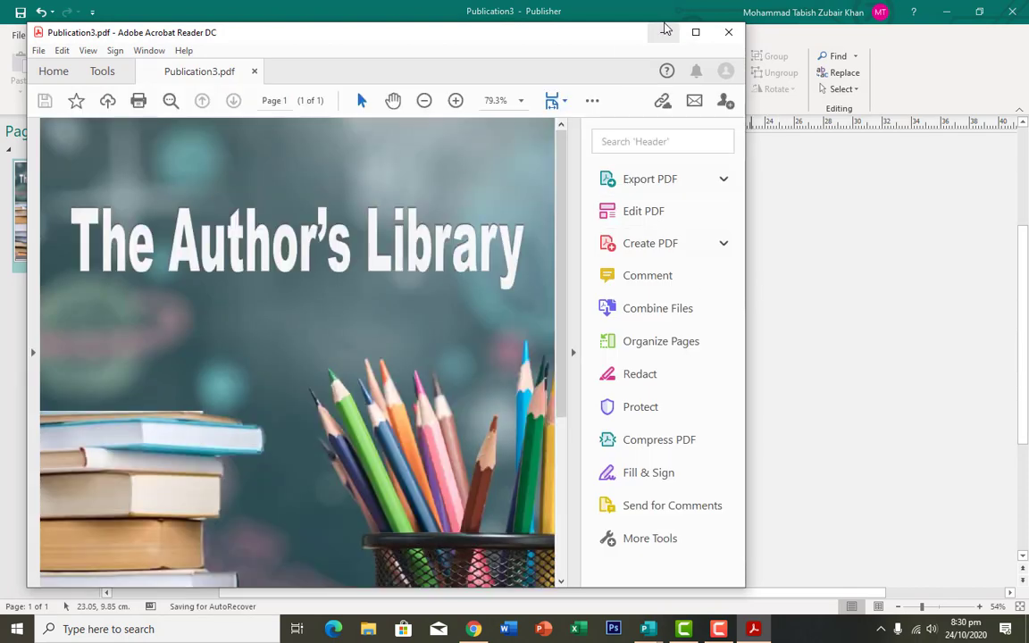
- Enlarge the PDF viewer and review the exported book cover as a whole page at 50% zoom
click(695, 32)
scroll(515, 209, down, 3)
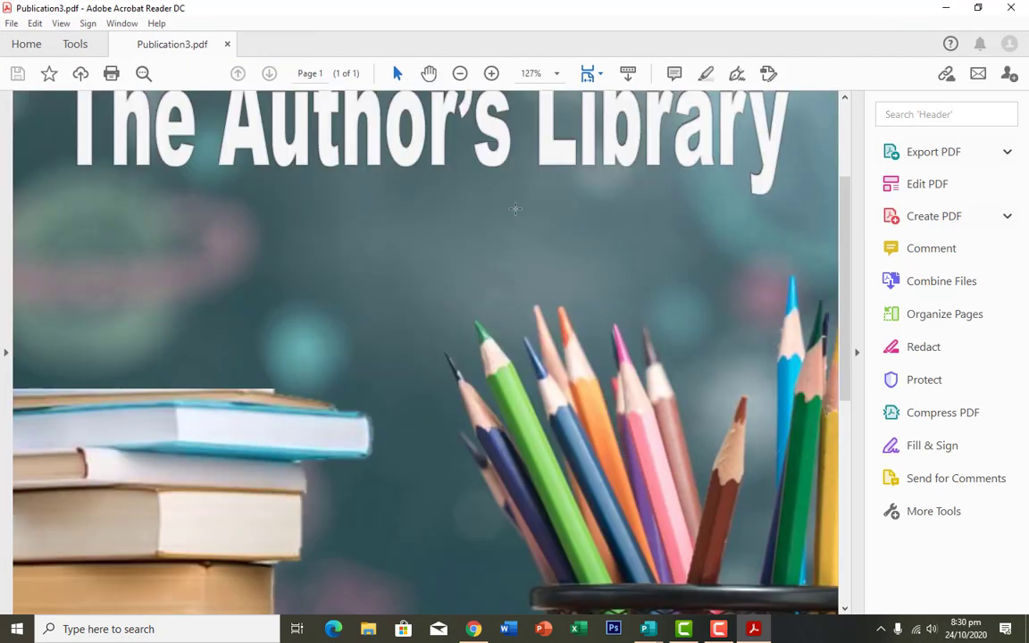
scroll(516, 209, down, 3)
key(ctrl+minus)
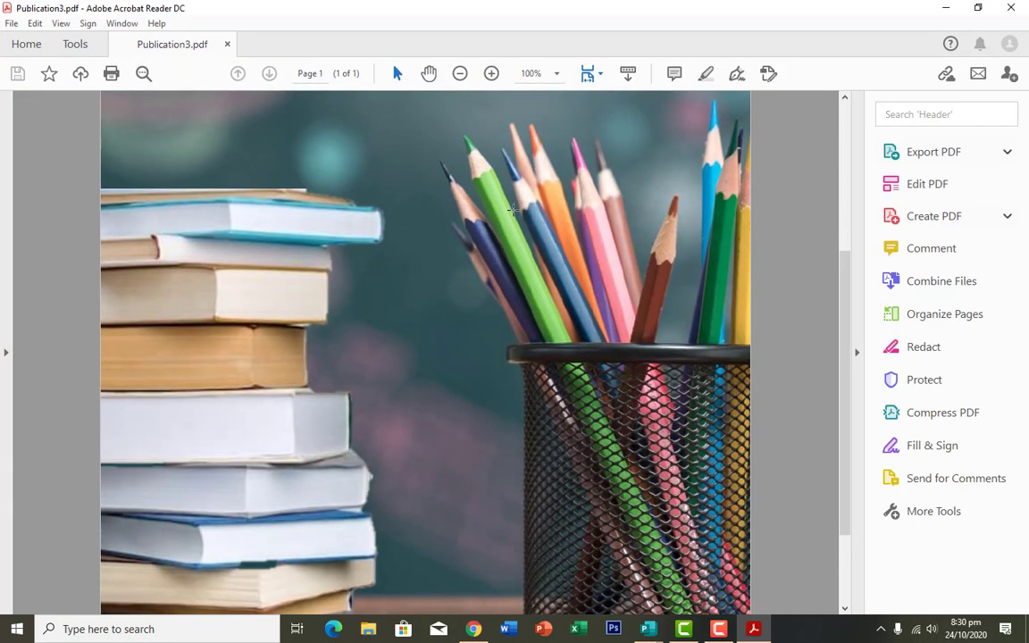
key(ctrl+minus)
key(ctrl+minus)
key(ctrl+minus)
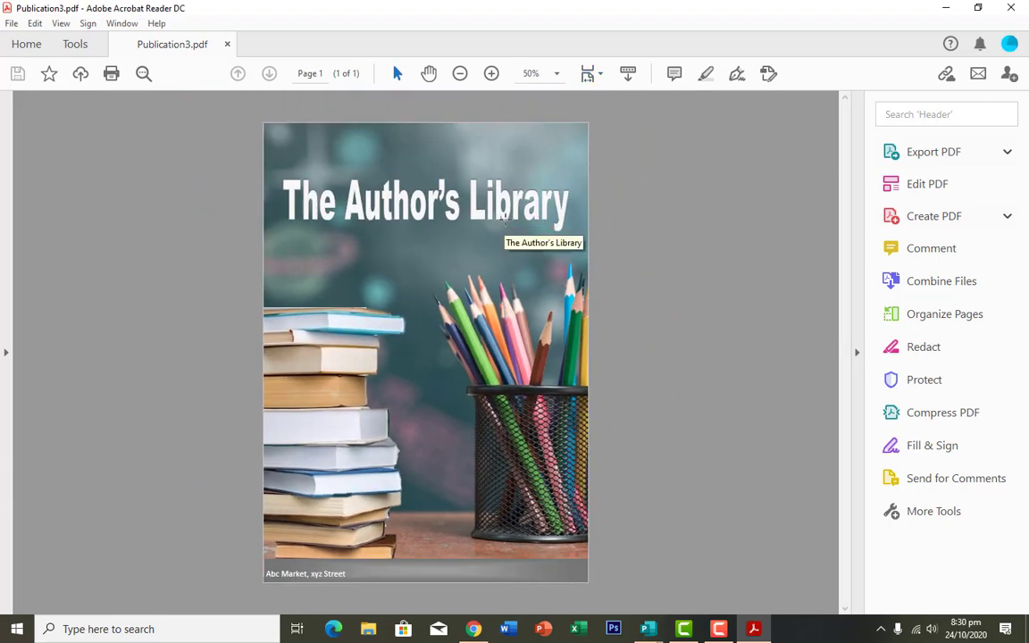